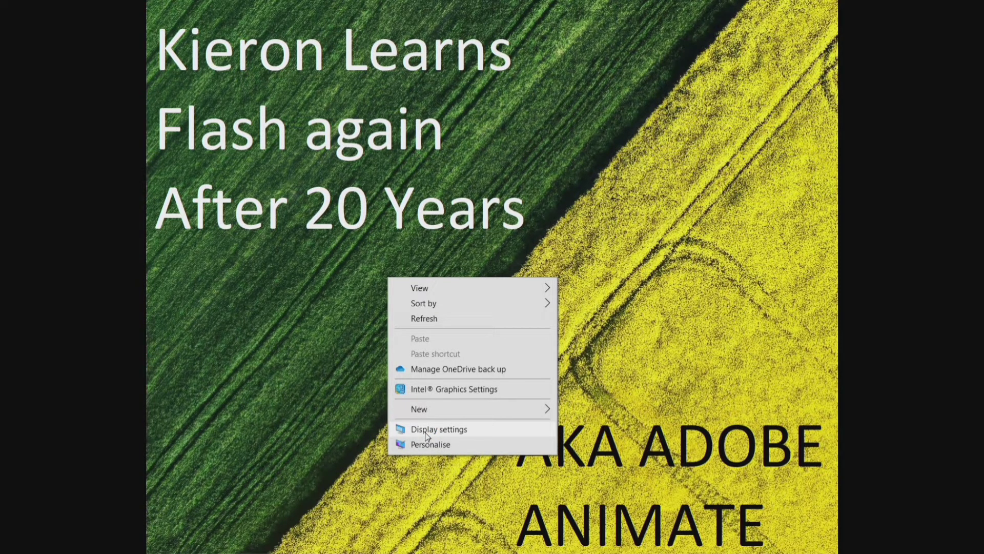
Step: Examine the scale, resolution and multiple-display options in the Windows display settings, and minimise the settings window
click(425, 429)
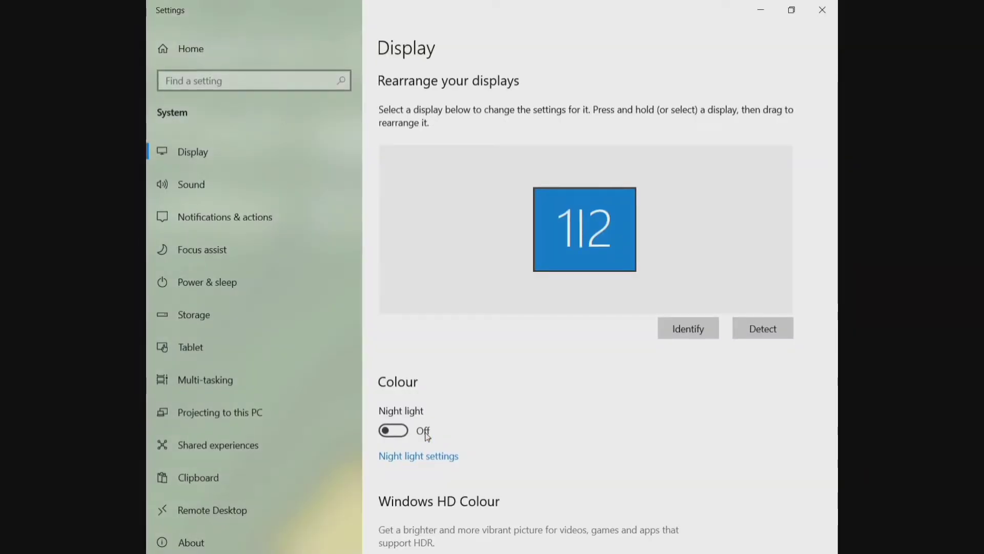
scroll(528, 415, down, 8)
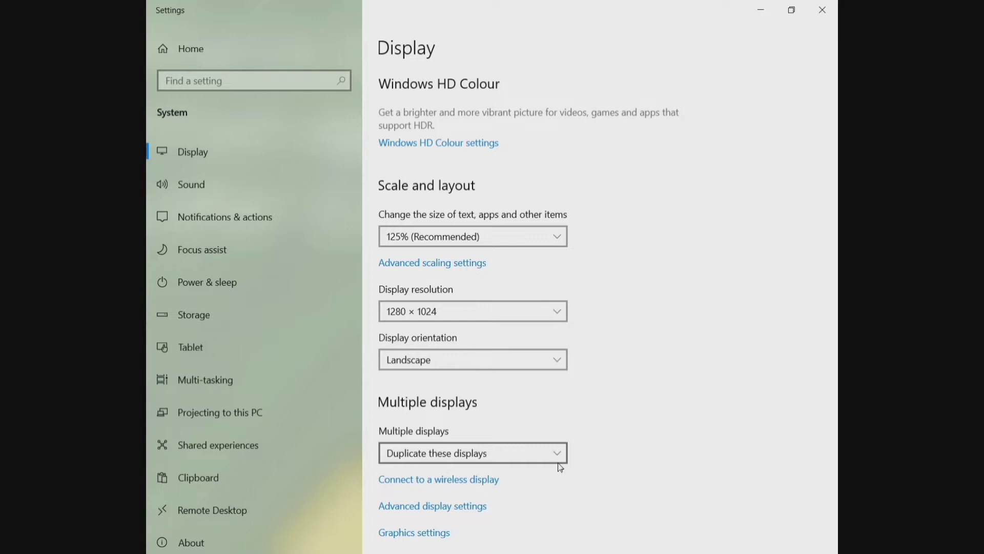
click(760, 11)
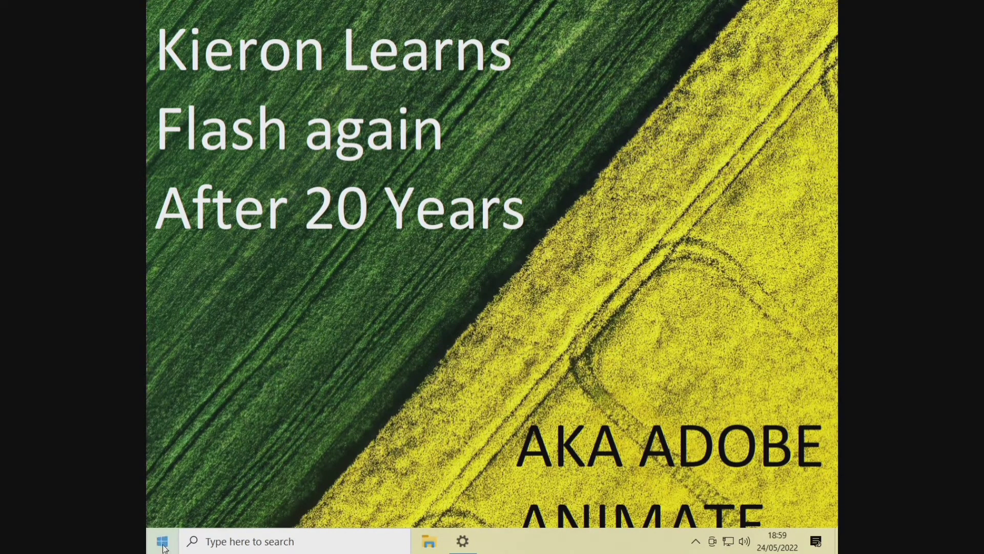
Step: Launch Adobe Animate 2022, open the Pig Run tutorial past its introduction and minimise the program
click(177, 538)
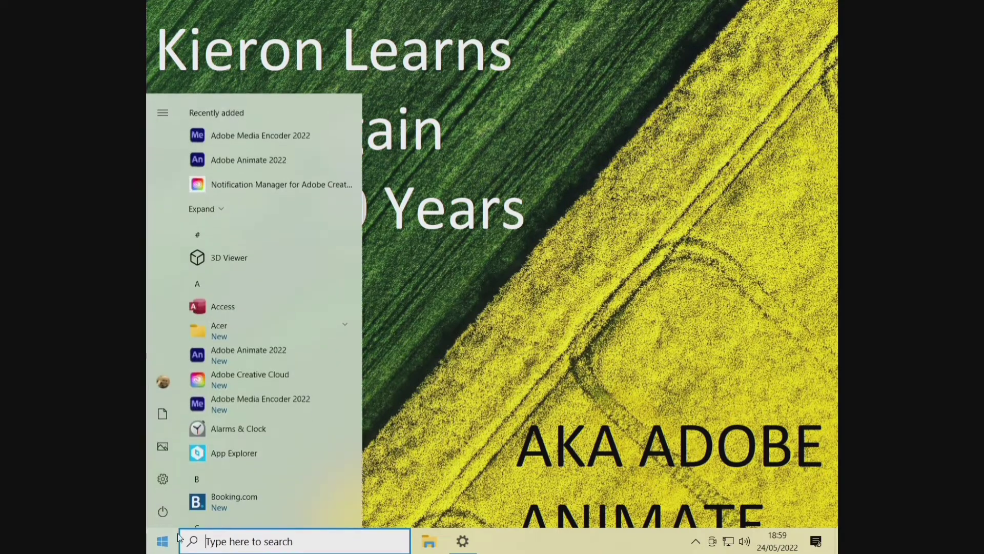
click(254, 164)
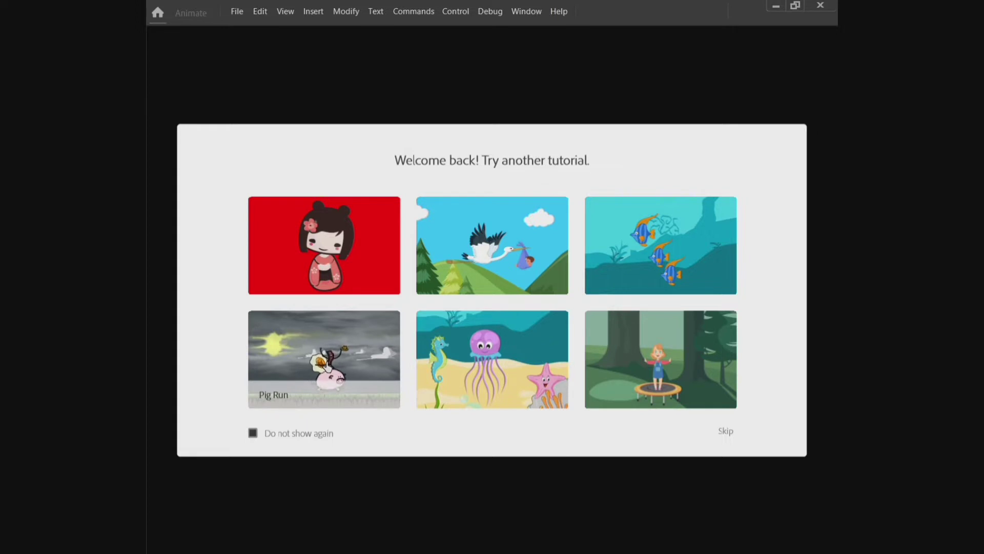
click(328, 364)
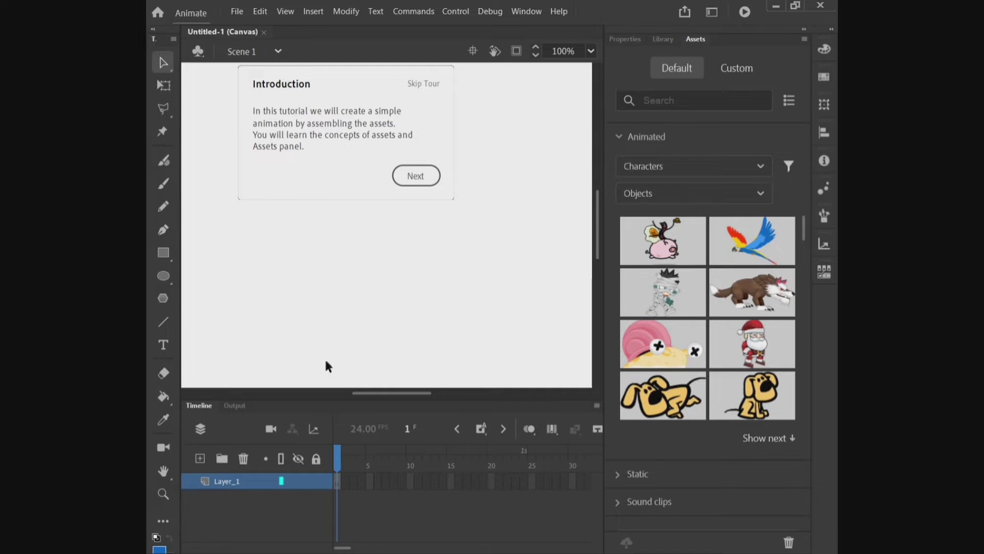
click(415, 176)
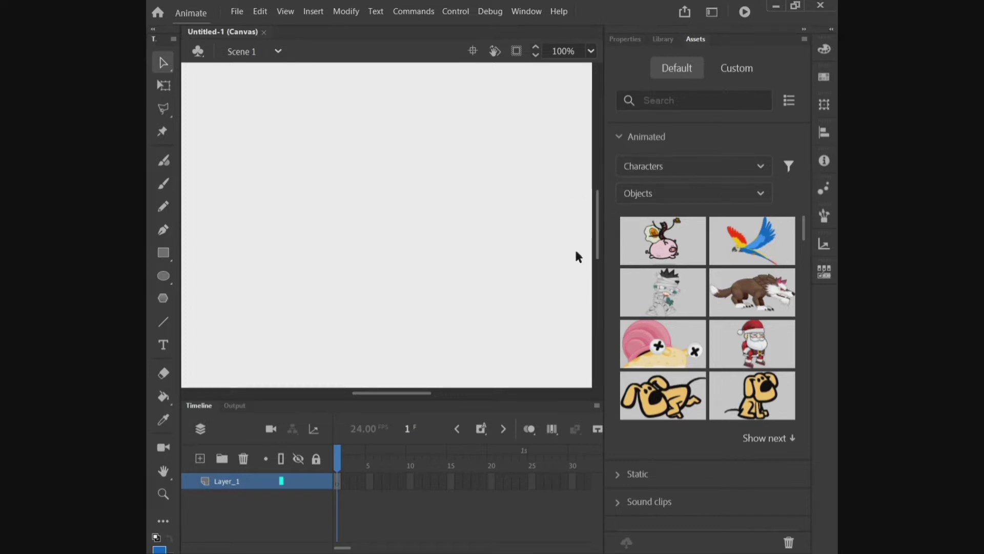
click(777, 7)
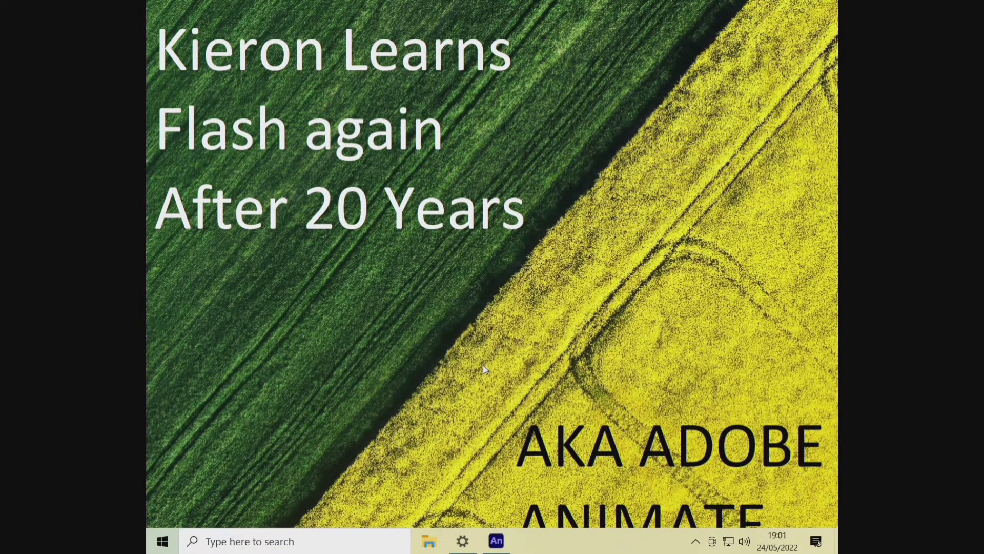
Step: Return to the Windows display settings, set the display resolution to 1280 × 960 and keep the change
right_click(483, 368)
click(463, 550)
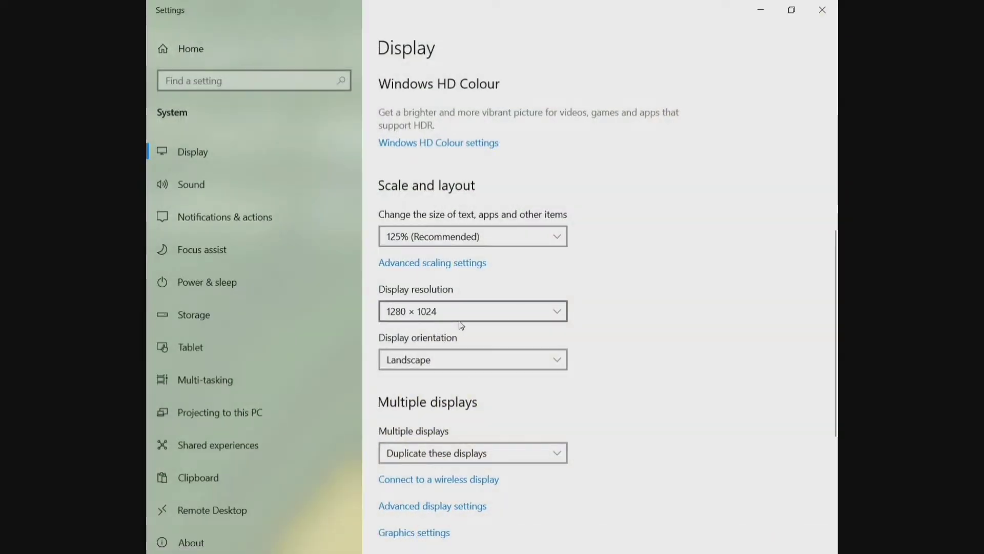
click(558, 311)
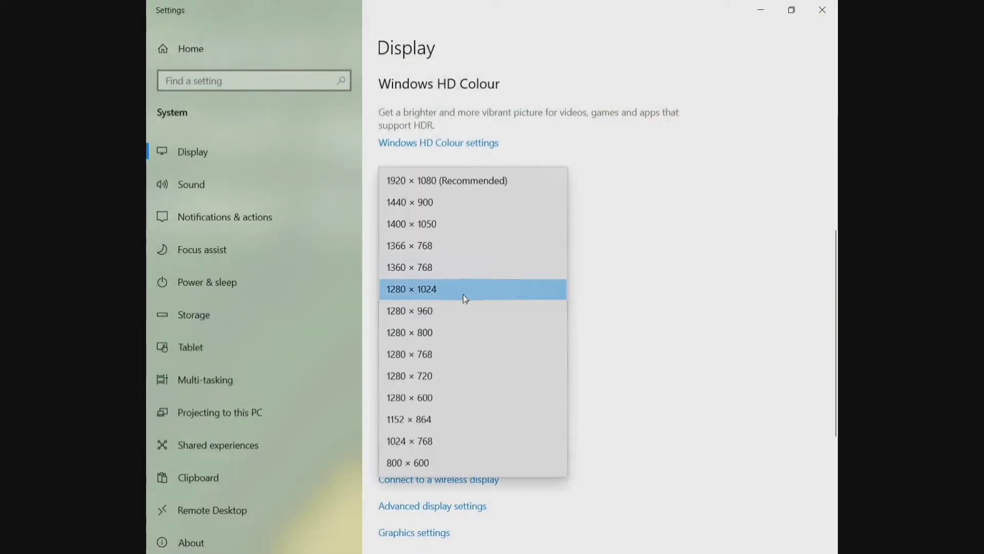
click(457, 311)
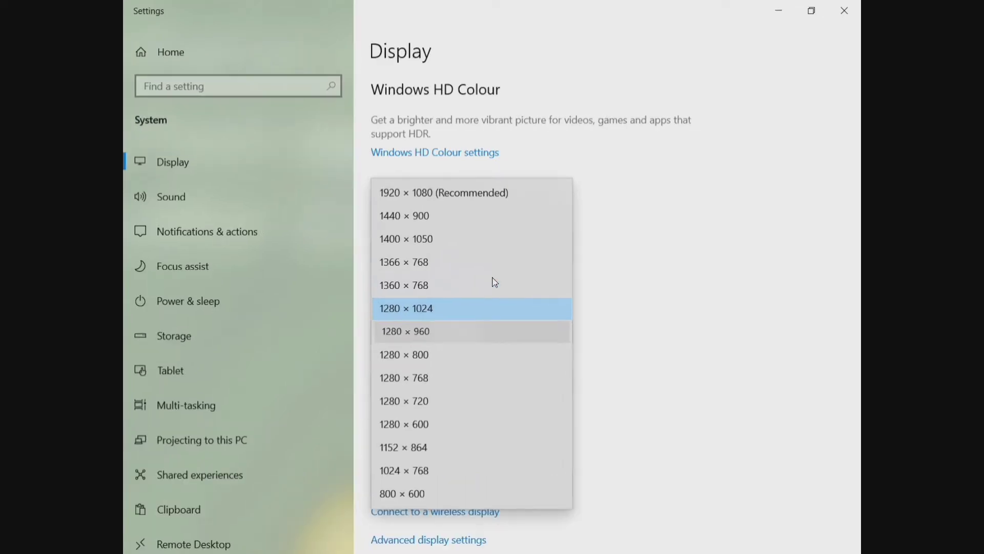
click(597, 303)
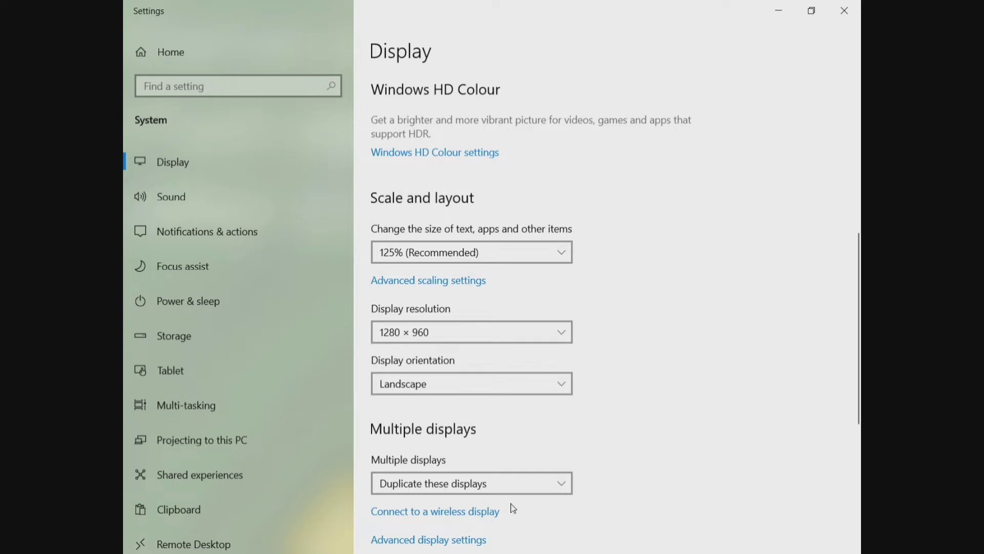
Step: Switch to Adobe Animate, close it and minimise the Settings window
click(507, 546)
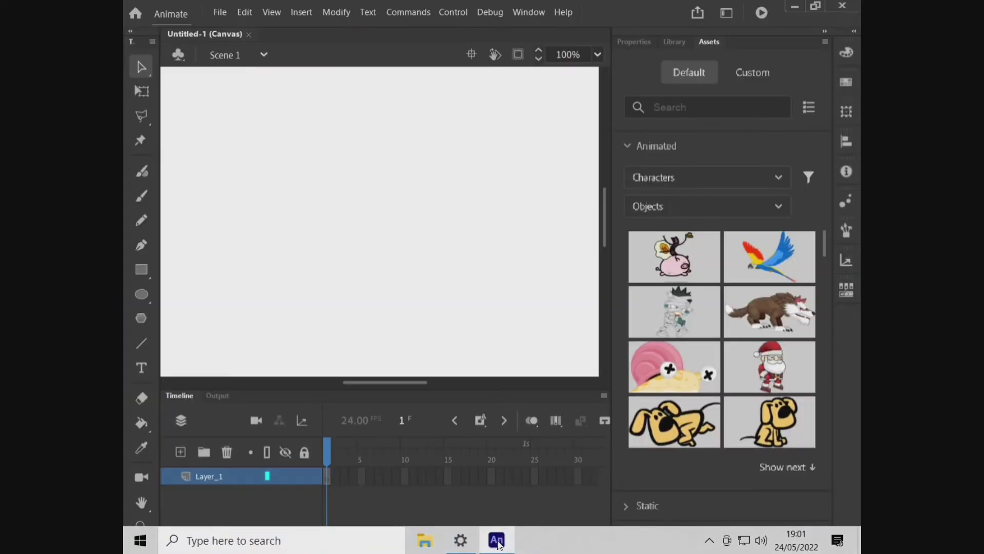
click(845, 12)
click(786, 12)
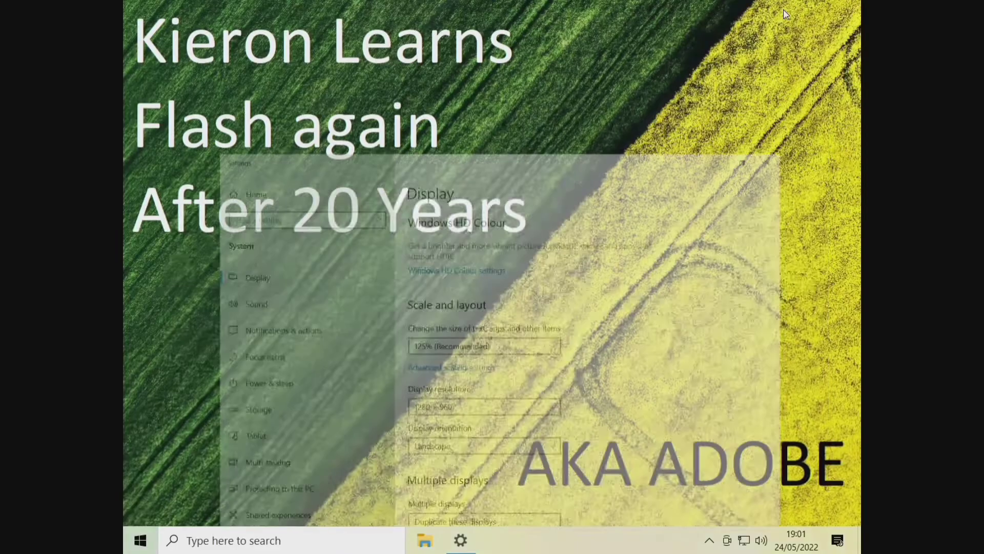
Step: Relaunch Adobe Animate 2022 and start the Pig Run tutorial, continuing past its introduction
click(136, 549)
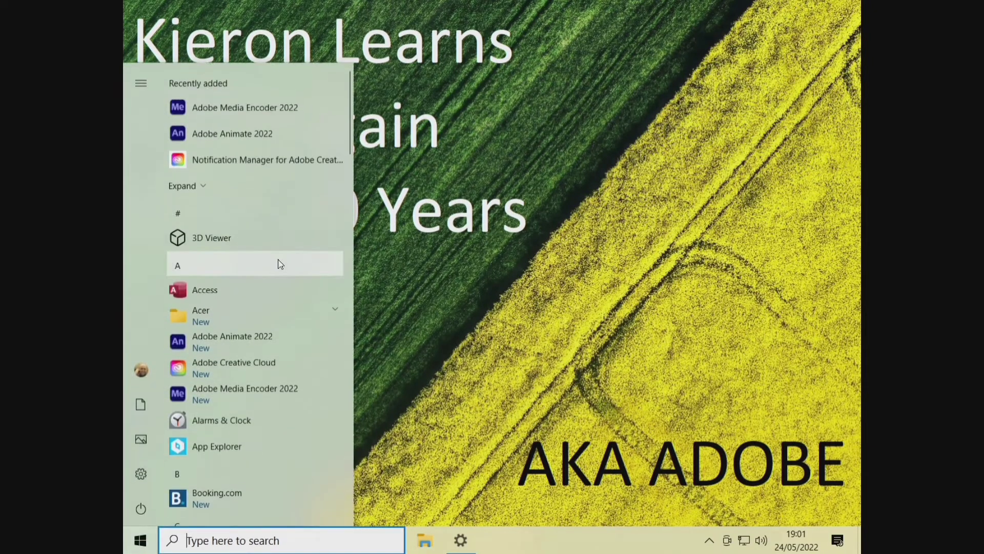
click(256, 135)
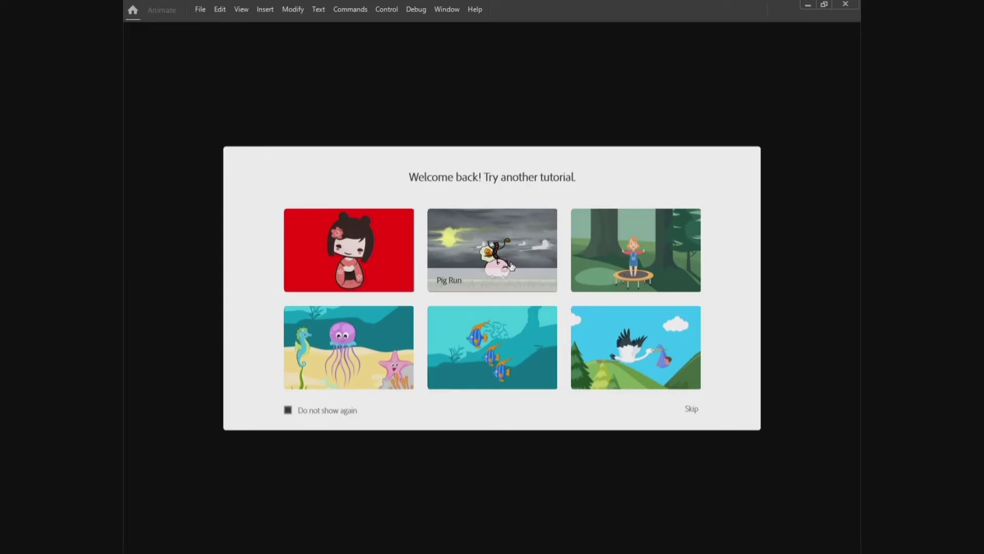
click(490, 260)
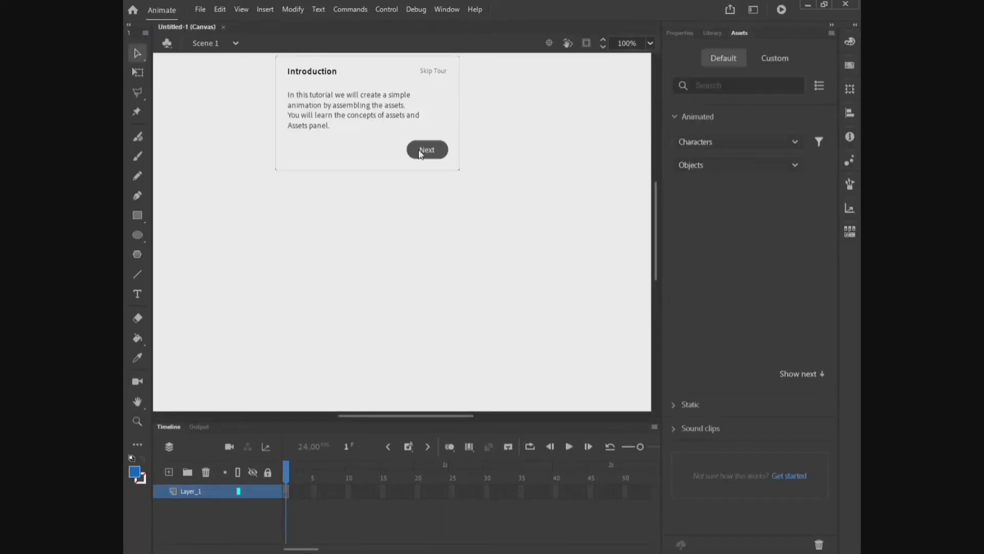
click(421, 152)
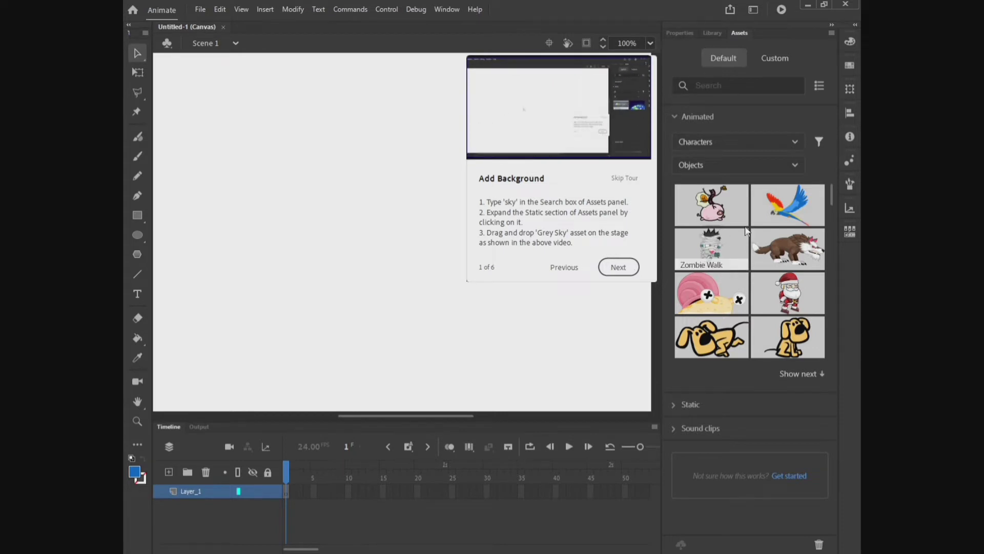
Step: Search the assets for "sky", place the static Grey Sky asset on the stage and advance the tutorial
click(728, 83)
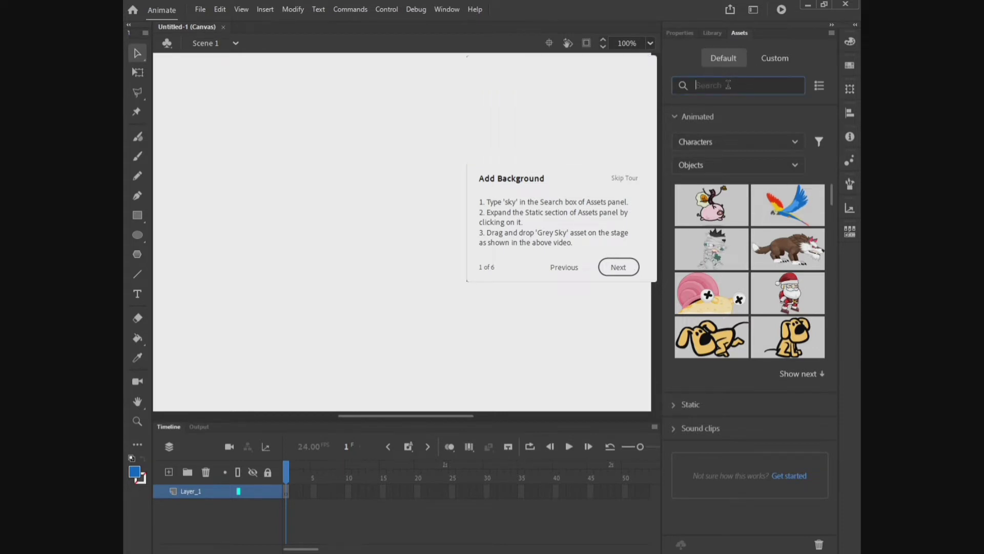
text(sky)
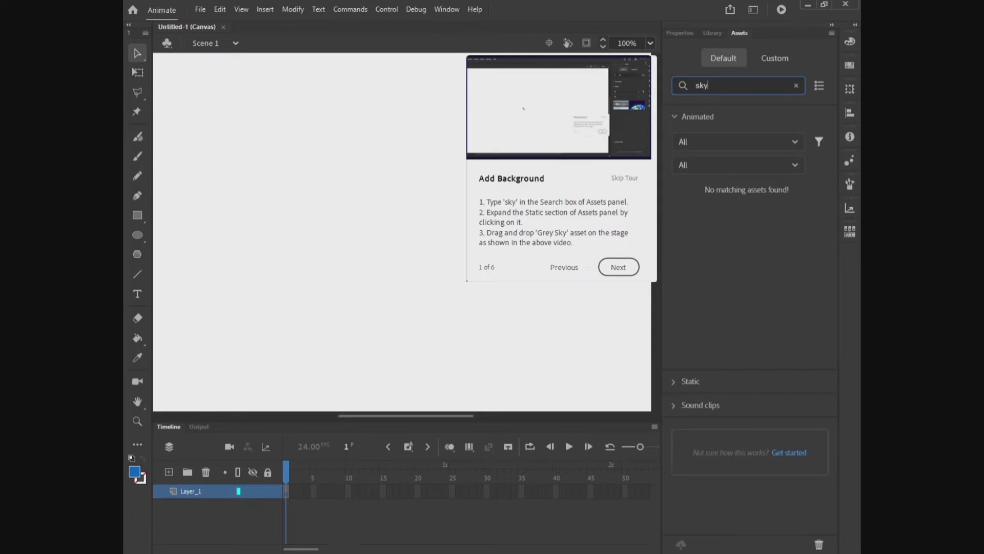
click(676, 383)
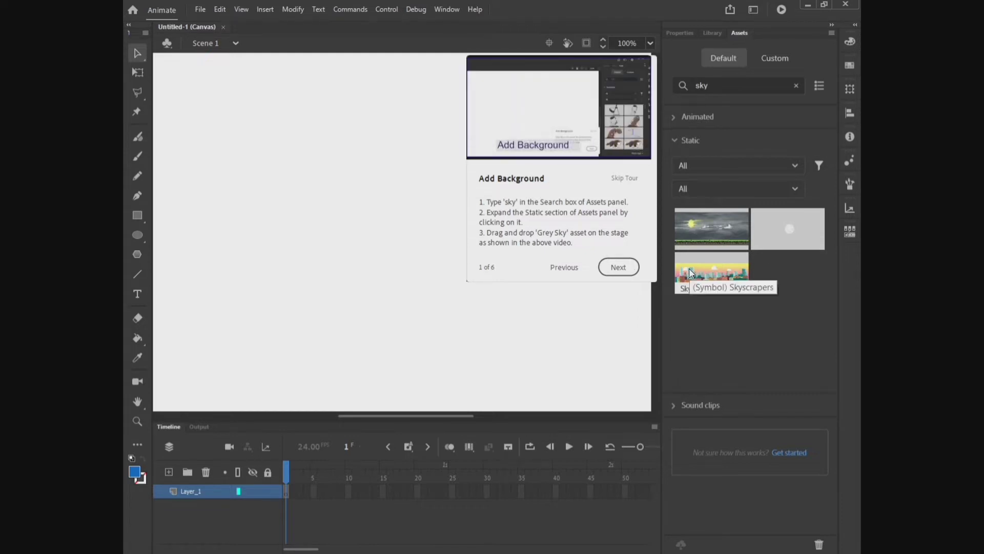
drag(712, 229, 349, 257)
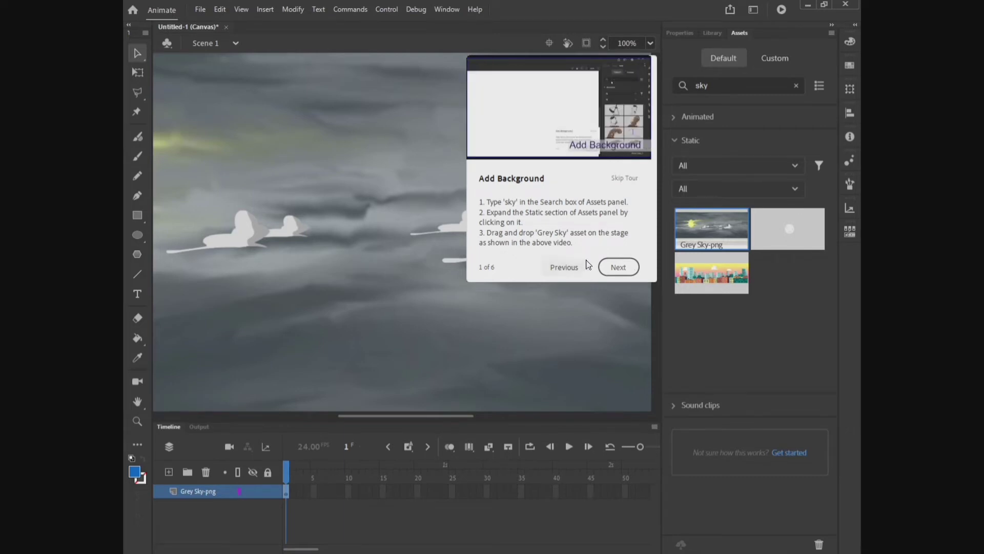
click(611, 273)
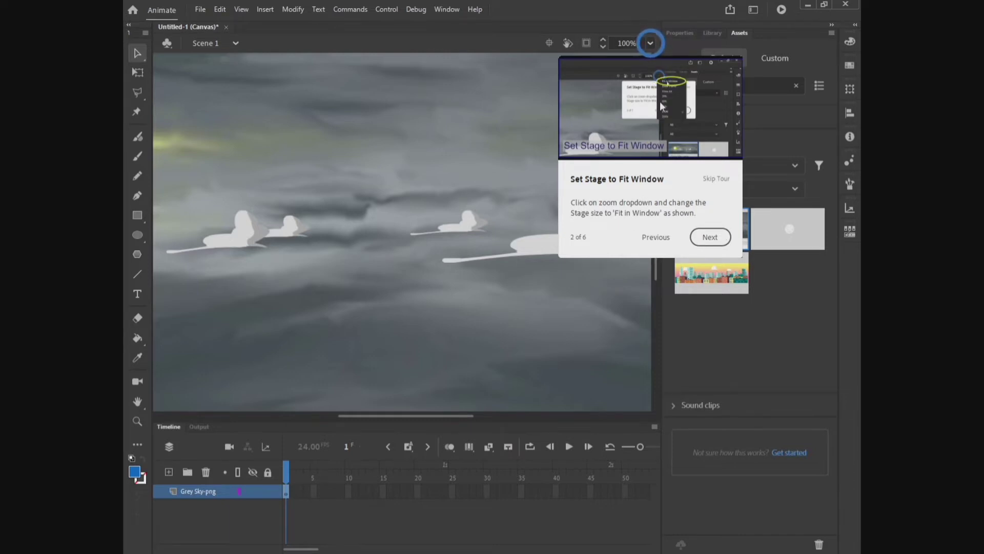
Step: Set the stage zoom to Fit in Window and align the Grey Sky background with the stage edges, advancing the tutorial
click(652, 43)
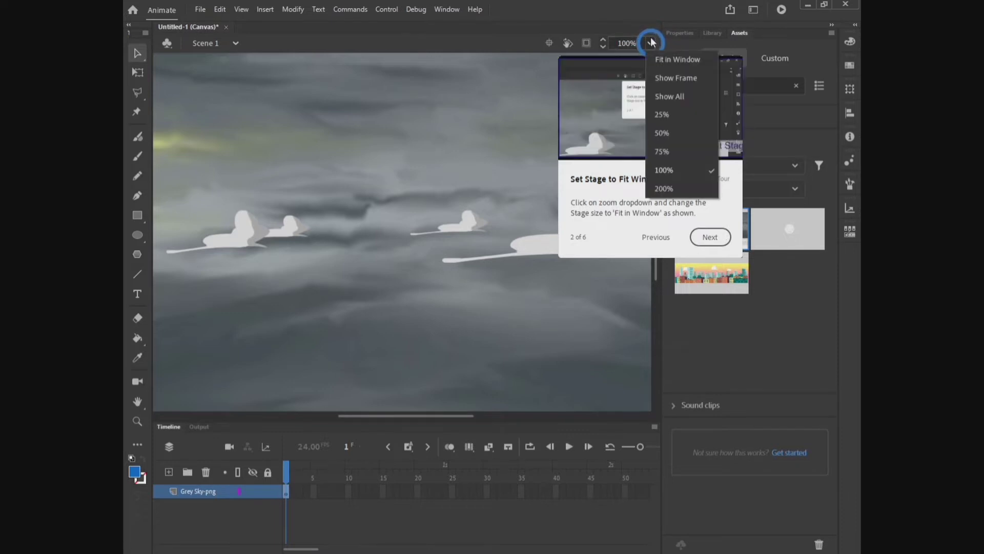
click(672, 60)
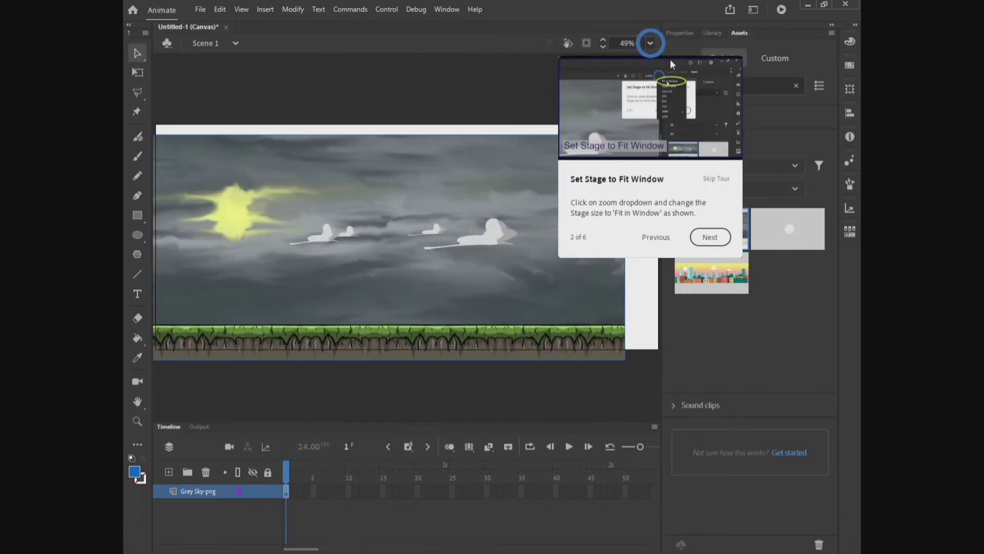
click(709, 237)
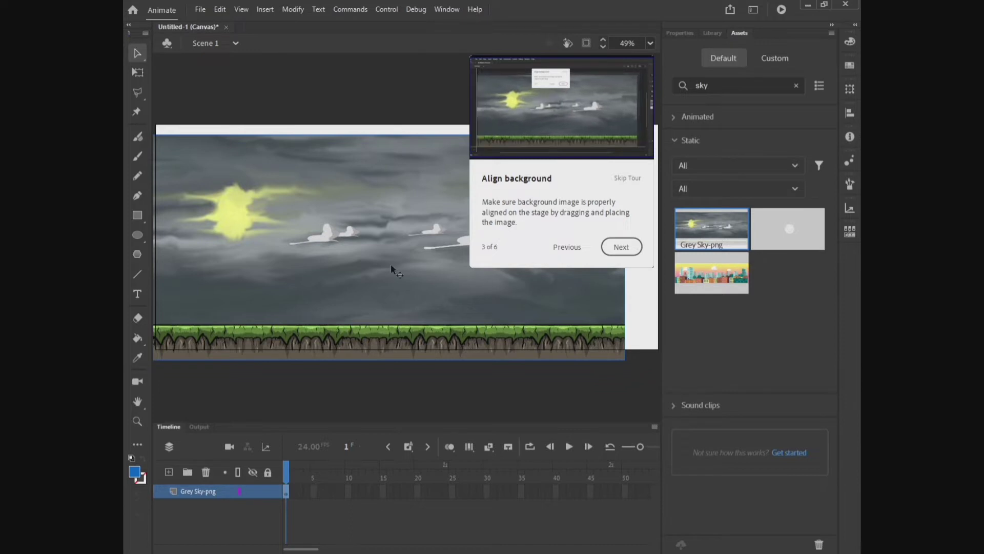
drag(353, 240, 384, 232)
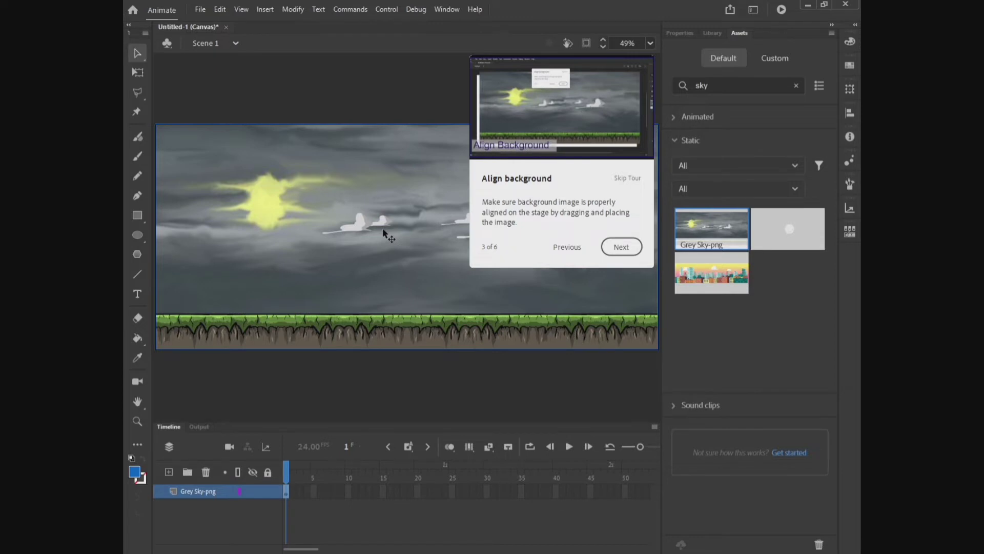
click(622, 247)
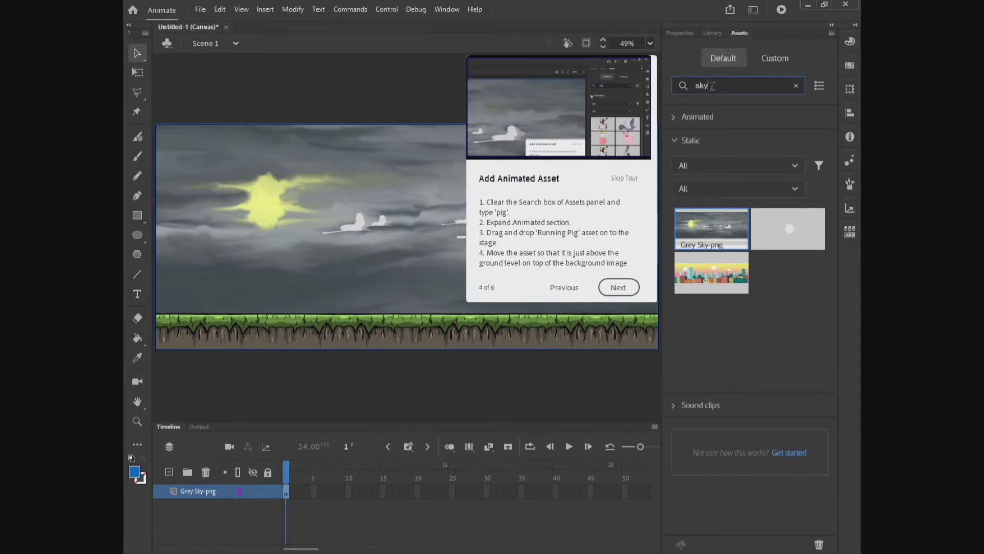
Step: Search the assets for "pig", place the animated Running Pig just above the ground below the sun and advance the tutorial
drag(712, 86, 677, 88)
text(p)
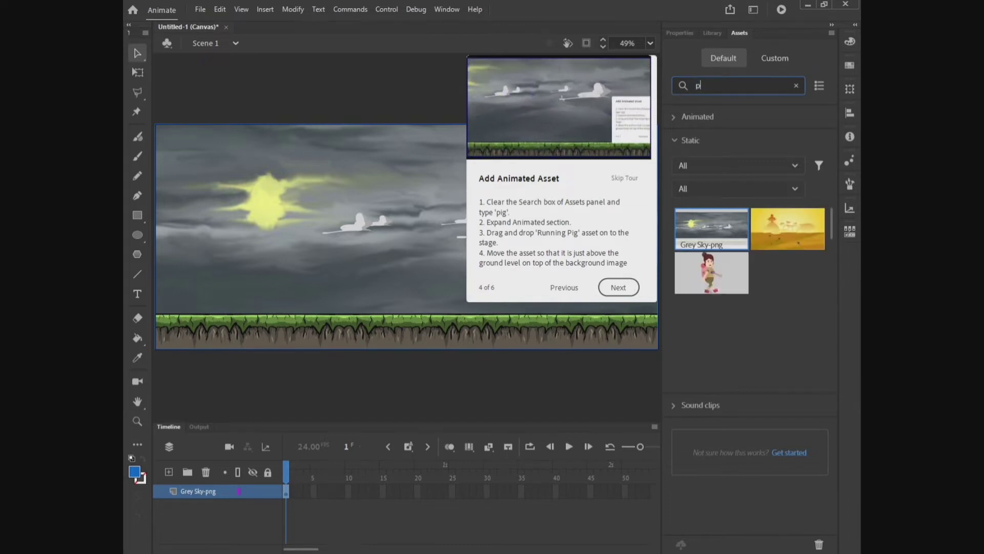
text(ig)
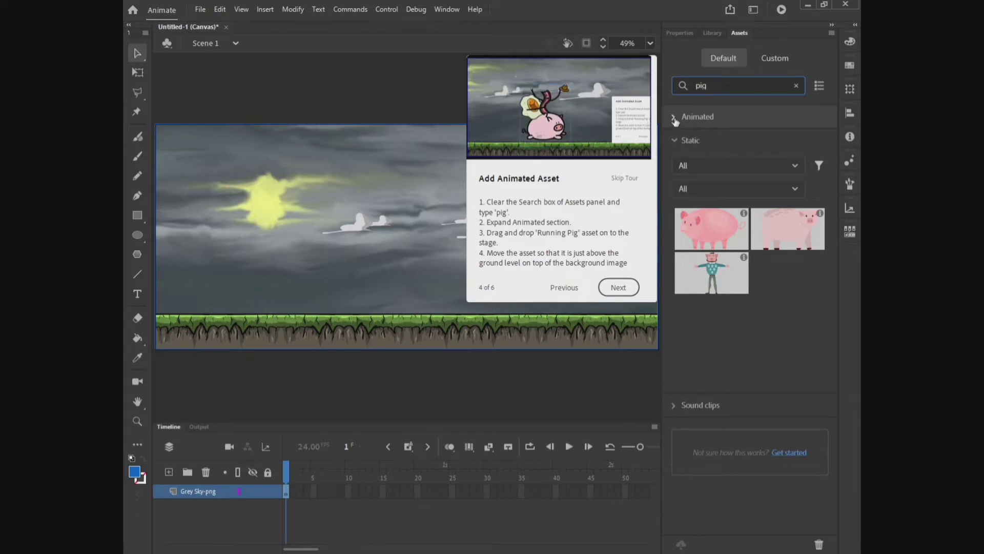
click(674, 117)
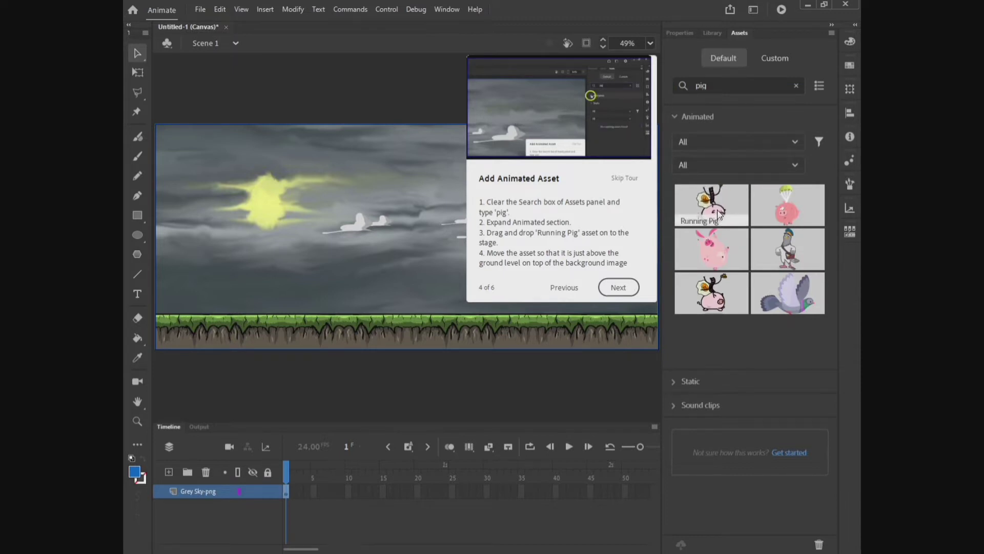
drag(720, 210, 254, 266)
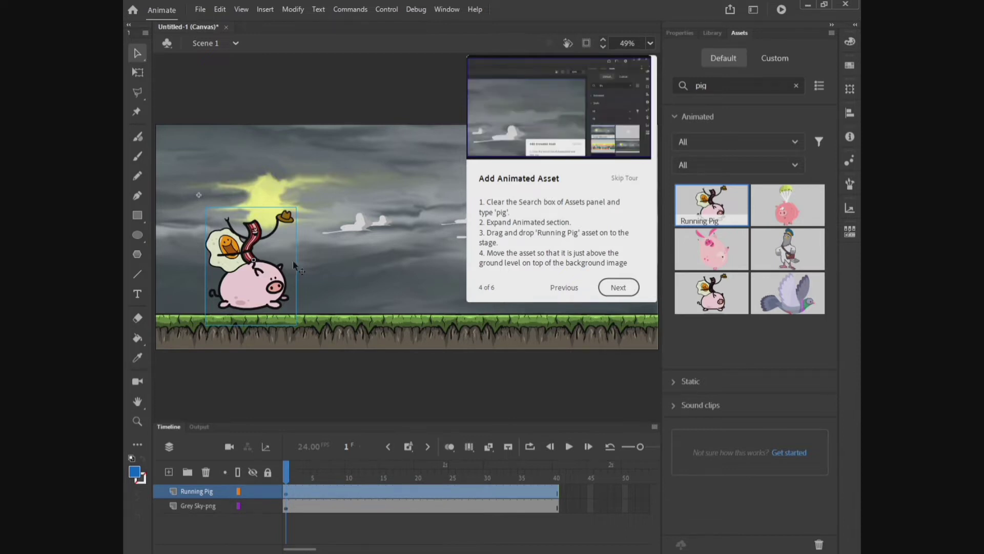
click(615, 287)
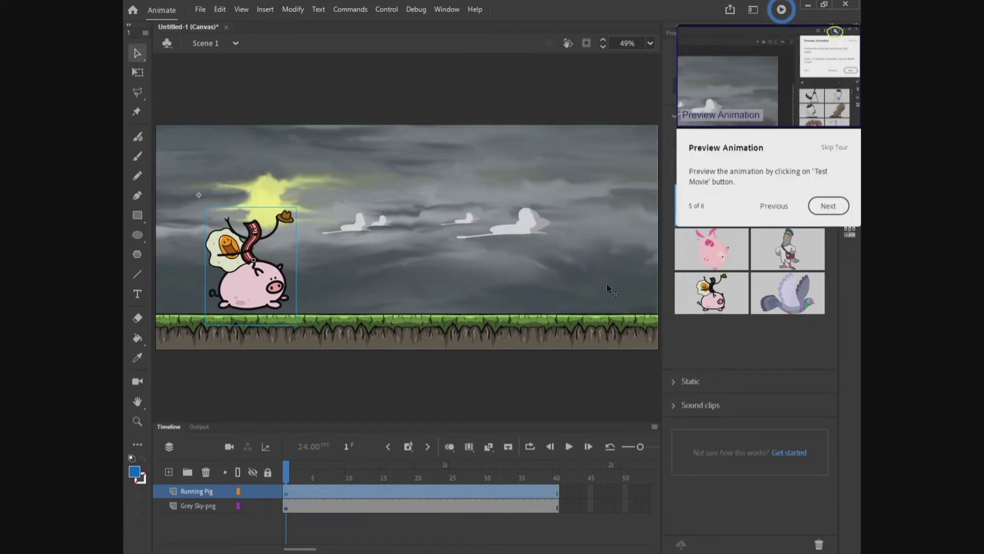
Step: Preview the running pig animation in the browser with Test Movie
click(781, 12)
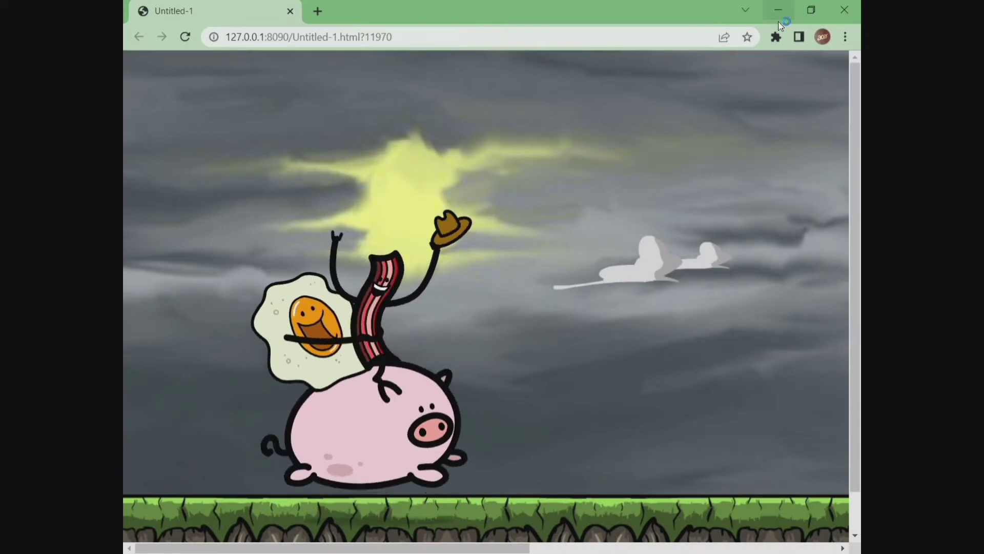
click(776, 37)
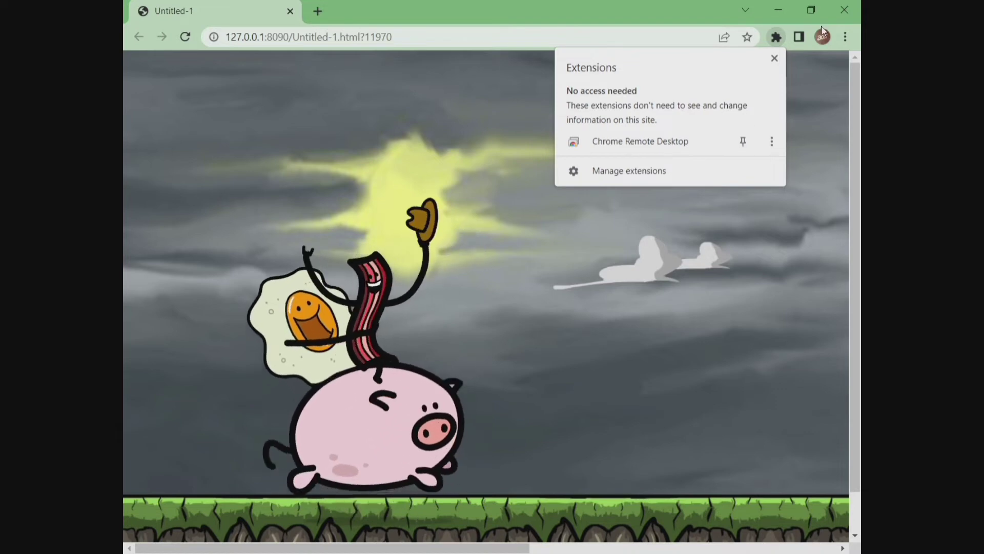
Step: Return from the browser preview to Animate, finish the assemble tutorial and start the next tutorial on adding motion, advancing past its introduction
click(782, 10)
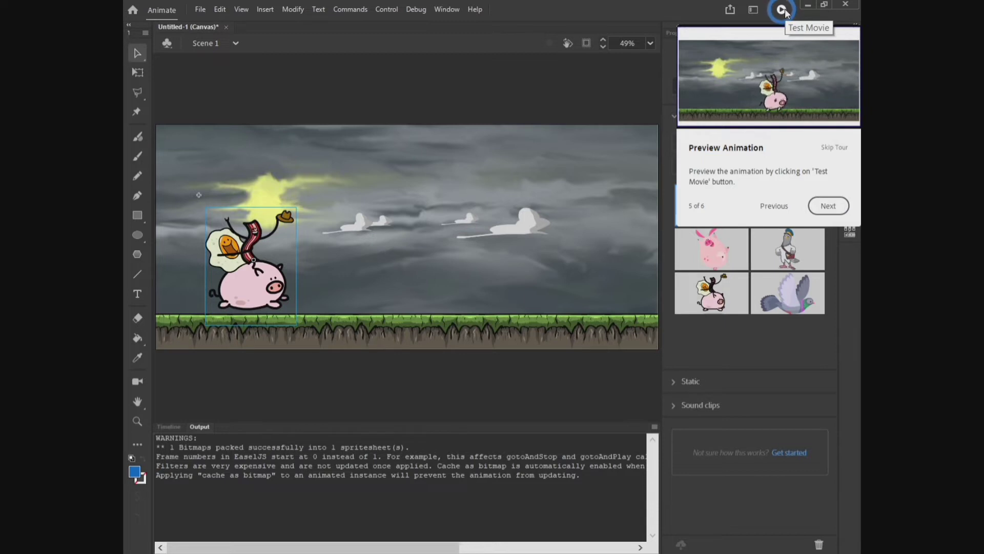
click(828, 205)
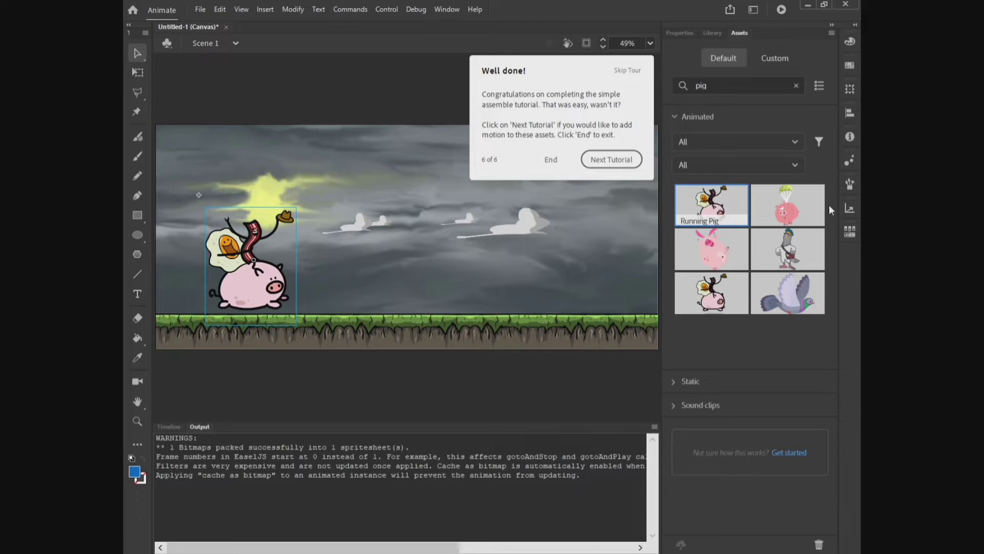
click(624, 161)
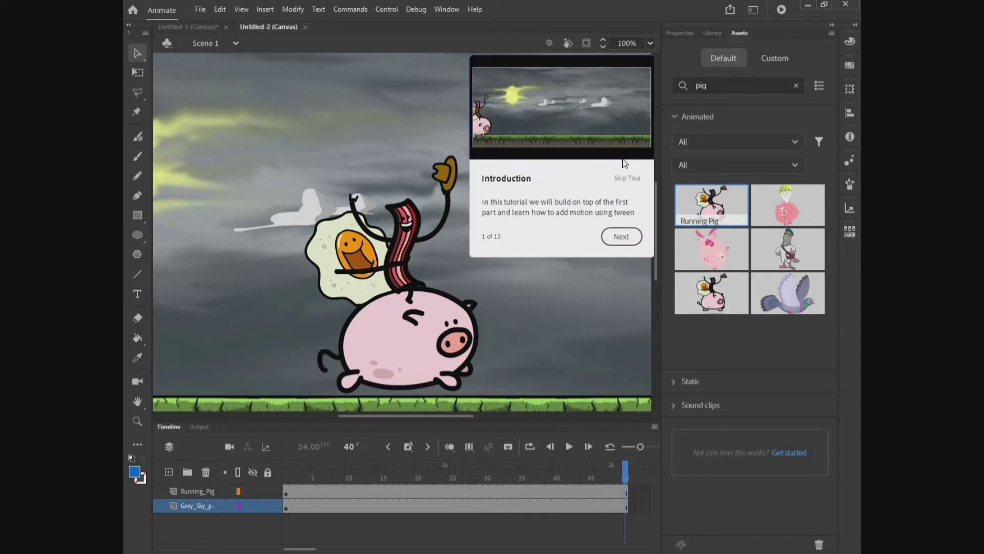
click(620, 237)
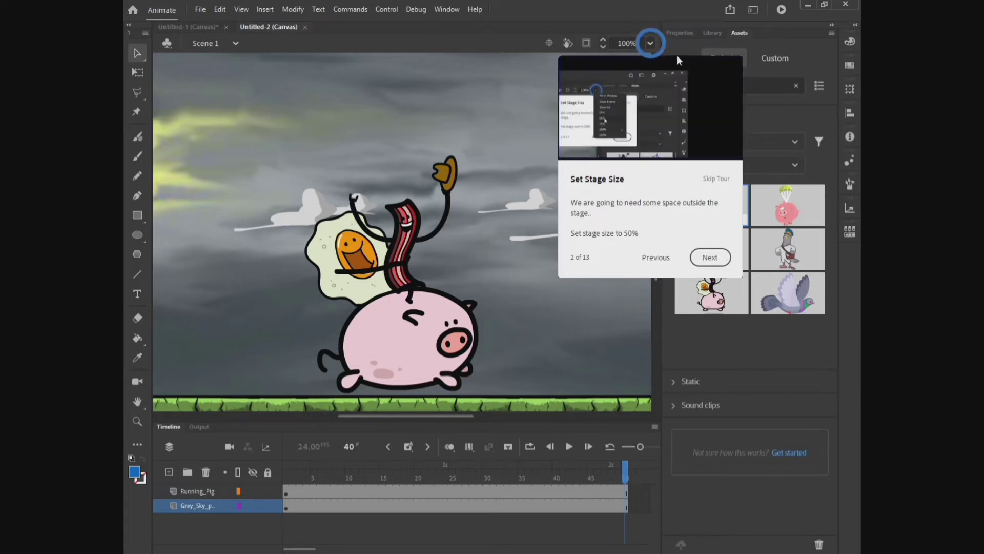
Step: Set the stage zoom to 50% and advance the tutorial
click(650, 44)
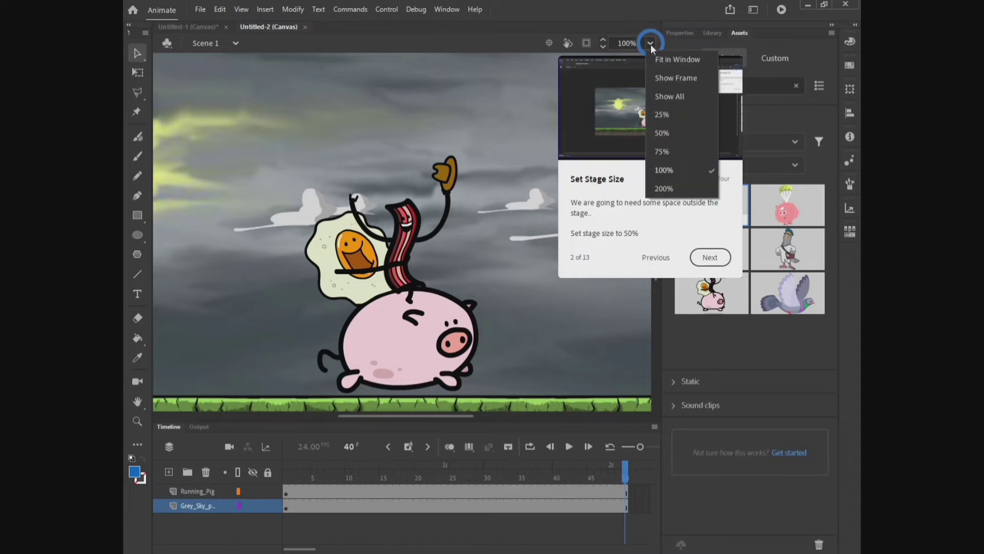
click(654, 133)
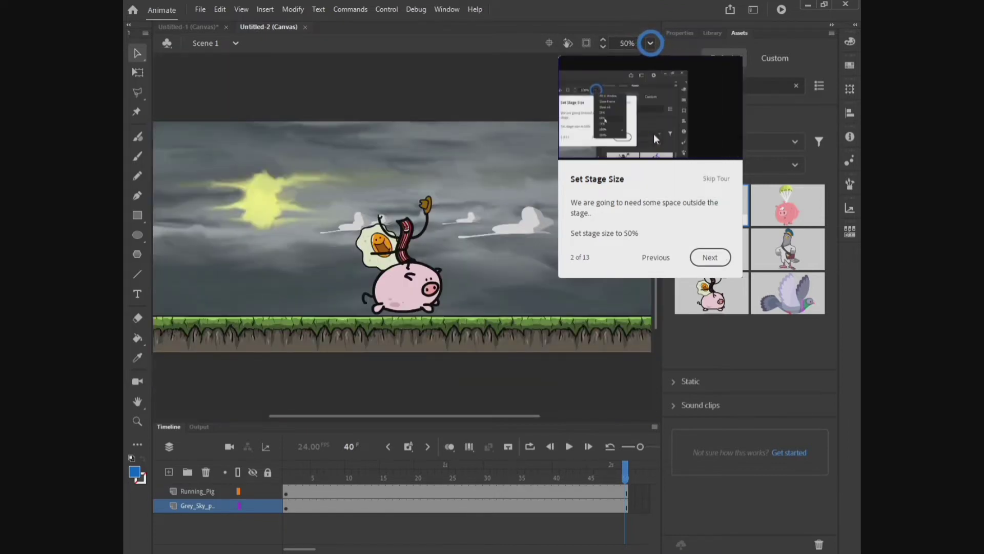
click(710, 257)
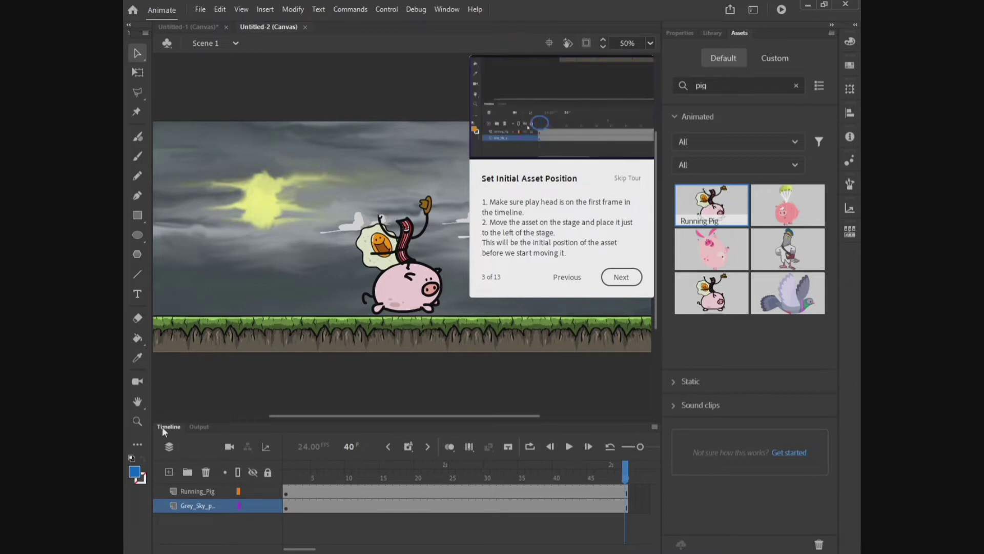
Step: On frame 1 of the Running_Pig layer, move the pig horizontally to just outside the stage's left edge and advance the tutorial
click(285, 494)
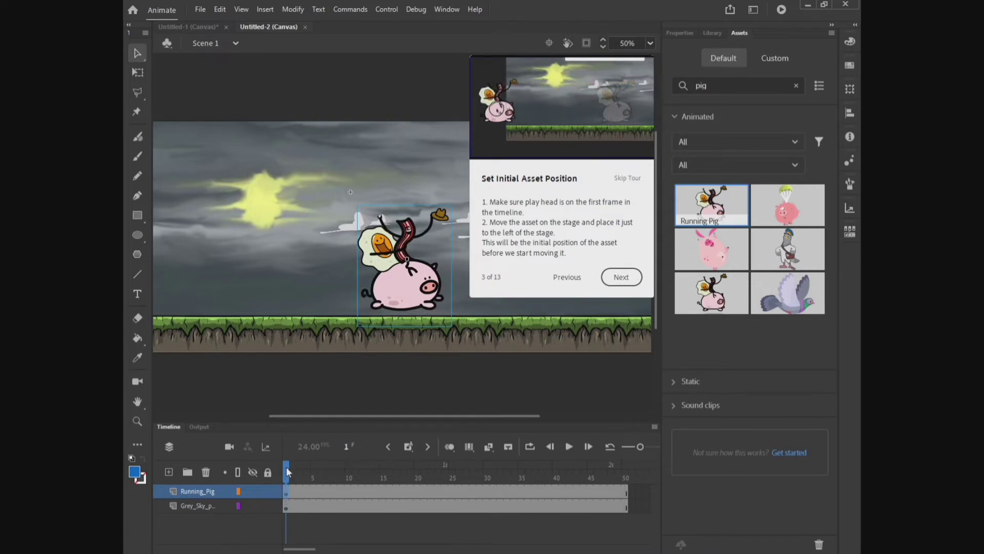
click(287, 477)
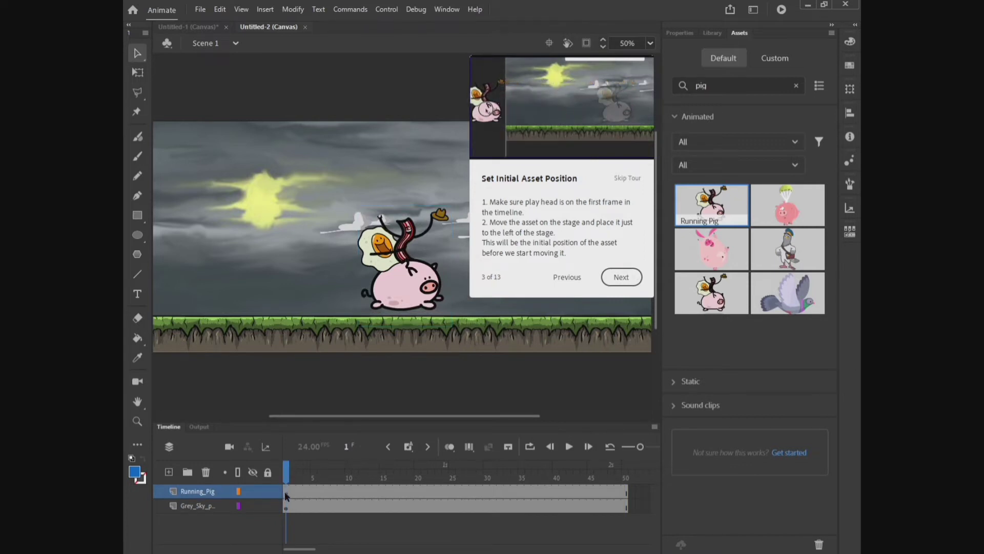
click(286, 492)
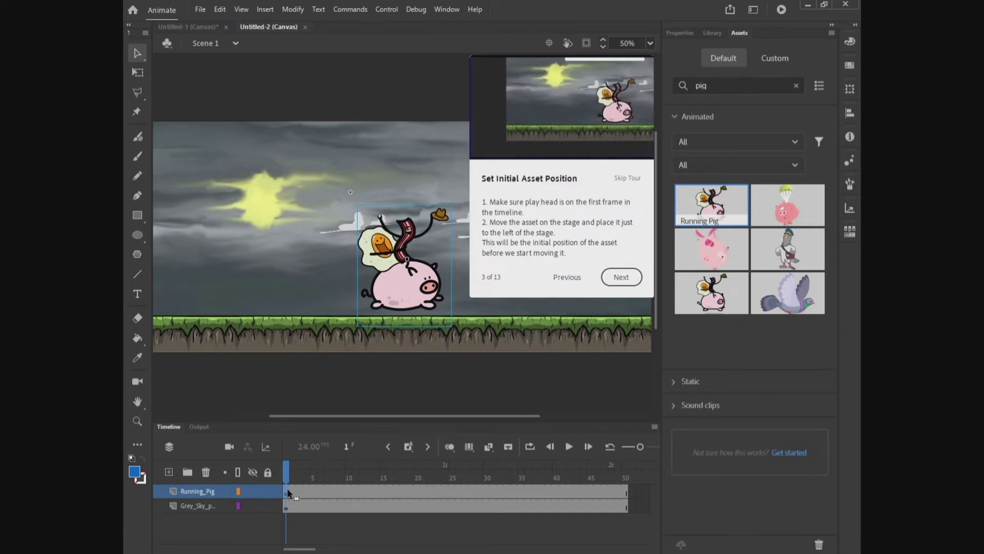
click(287, 470)
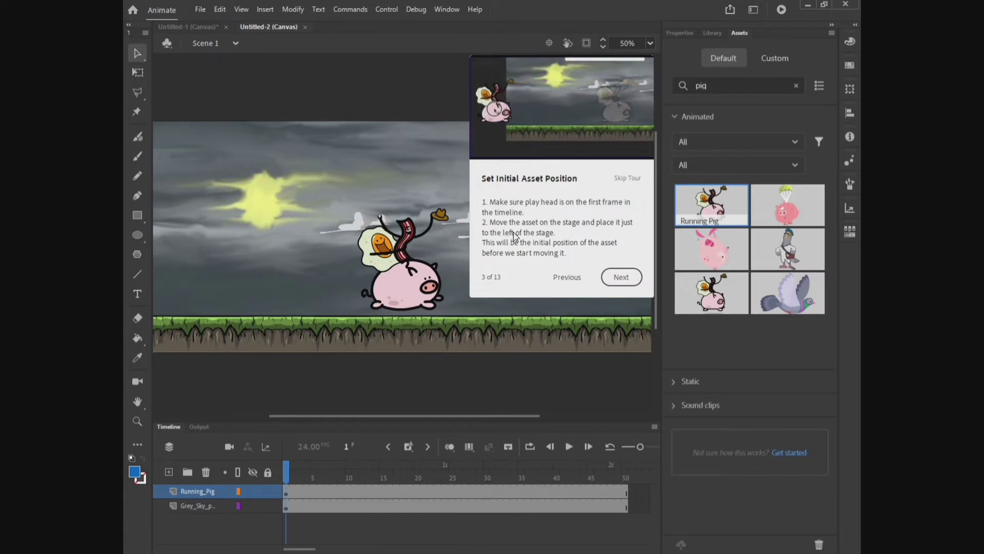
click(416, 281)
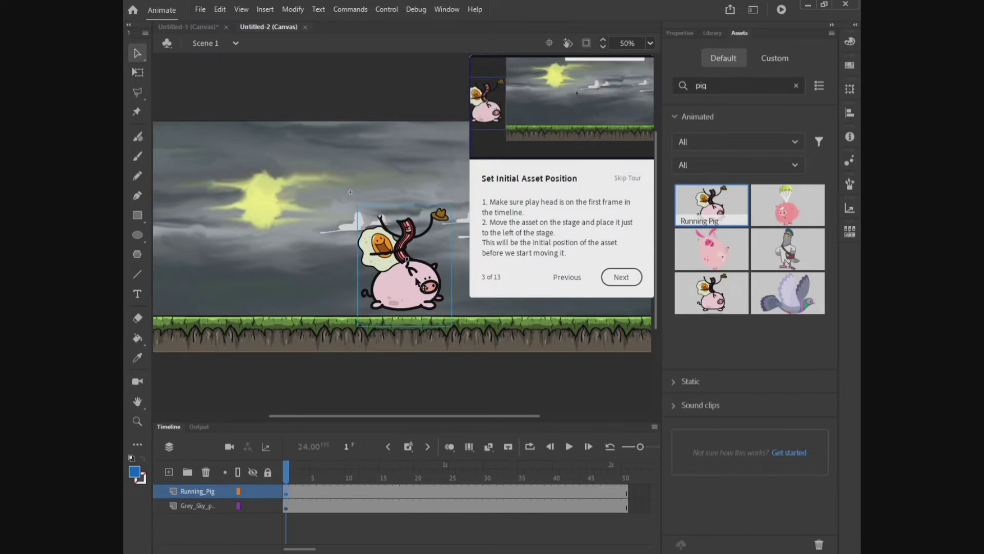
drag(417, 281, 404, 282)
key(shift+Left)
key(shift+Left)
key(shift+Left)
key(shift+Left)
key(shift+Left)
key(shift+Left)
key(shift+Left)
key(shift+Left)
key(shift+Left)
key(shift+Left)
key(shift+Left)
key(shift+Left)
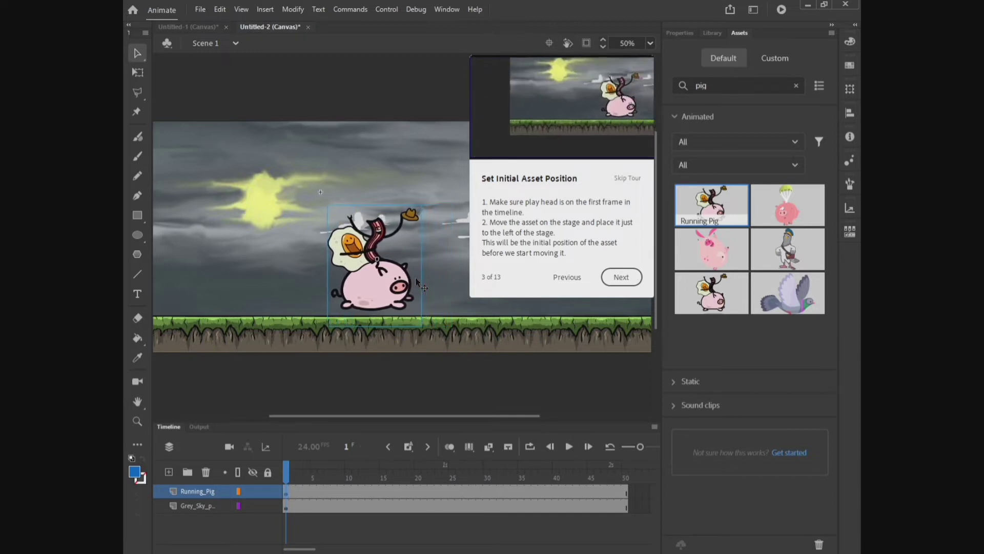
key(shift+Left)
key(shift+Left)
key(shift+Left)
key(shift+Left)
key(shift+Left)
key(shift+Left)
key(shift+Left)
key(shift+Left)
key(shift+Left)
key(shift+Left)
key(shift+Left)
key(shift+Left)
key(shift+Left)
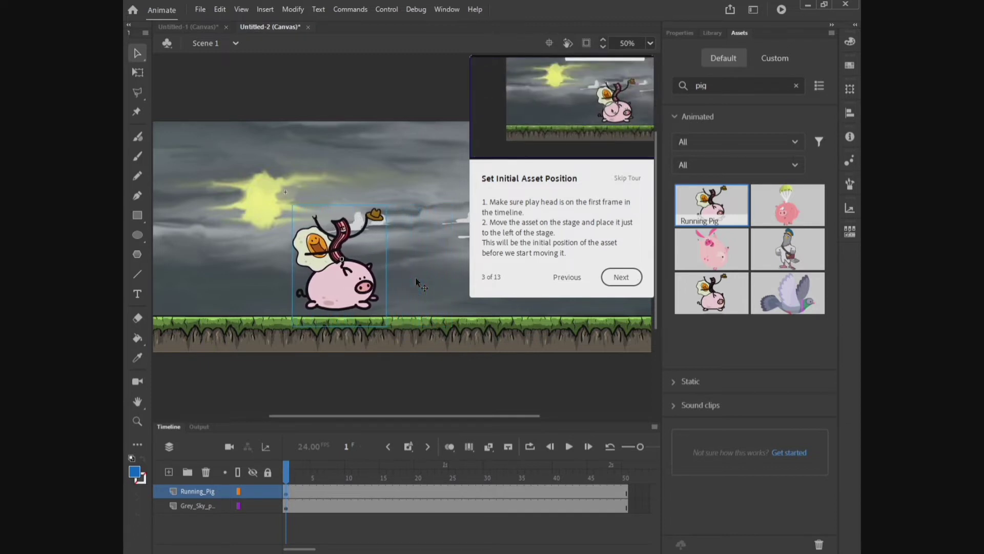
key(shift+Left)
key(shift+Left)
key(shift+Left)
key(shift+Left)
key(shift+Left)
key(shift+Left)
key(shift+Left)
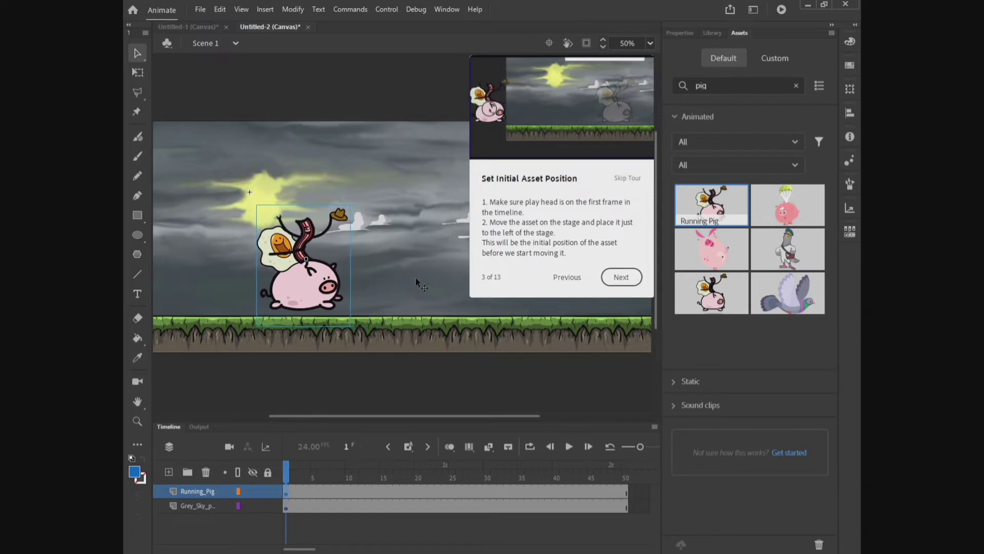
key(shift+Left)
key(shift+Left)
key(shift+Left)
key(shift+Left)
key(shift+Left)
key(shift+Left)
key(shift+Left)
key(shift+Left)
key(shift+Left)
key(shift+Left)
key(shift+Left)
key(shift+Left)
key(shift+Left)
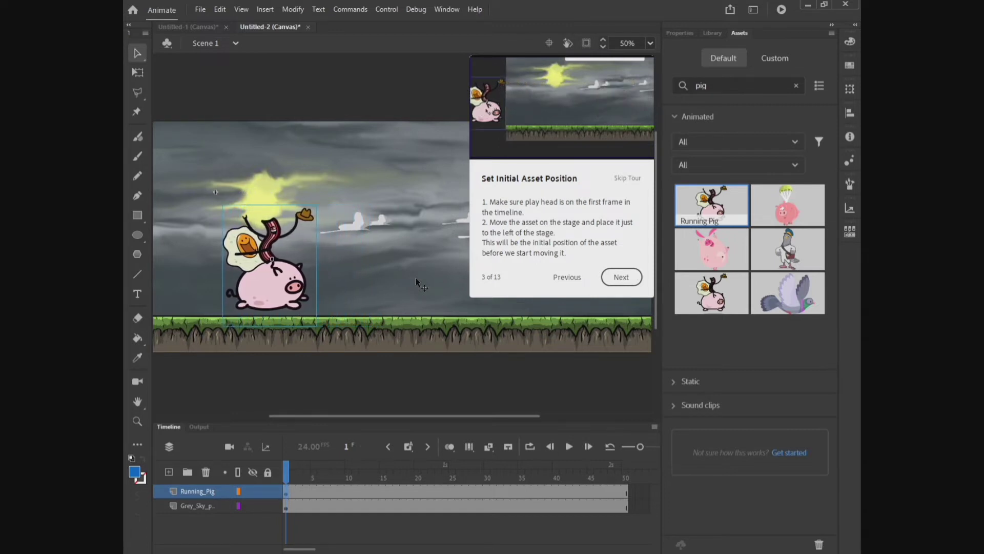
key(shift+Left)
key(shift+Left)
key(shift+Left)
key(shift+Left)
key(shift+Left)
key(shift+Left)
key(shift+Left)
key(shift+Left)
key(shift+Left)
key(shift+Left)
key(shift+Left)
key(shift+Left)
key(shift+Left)
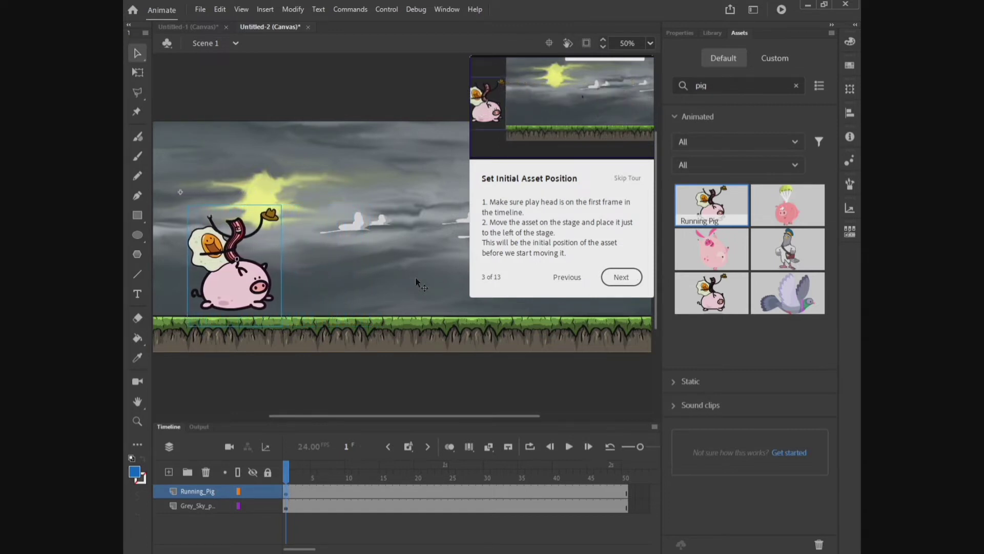
key(shift+Left)
key(shift+Left)
key(shift+Left)
key(shift+Left)
key(shift+Left)
key(shift+Left)
key(shift+Left)
key(shift+Left)
key(shift+Left)
key(shift+Left)
key(shift+Left)
key(shift+Left)
key(shift+Left)
key(shift+Left)
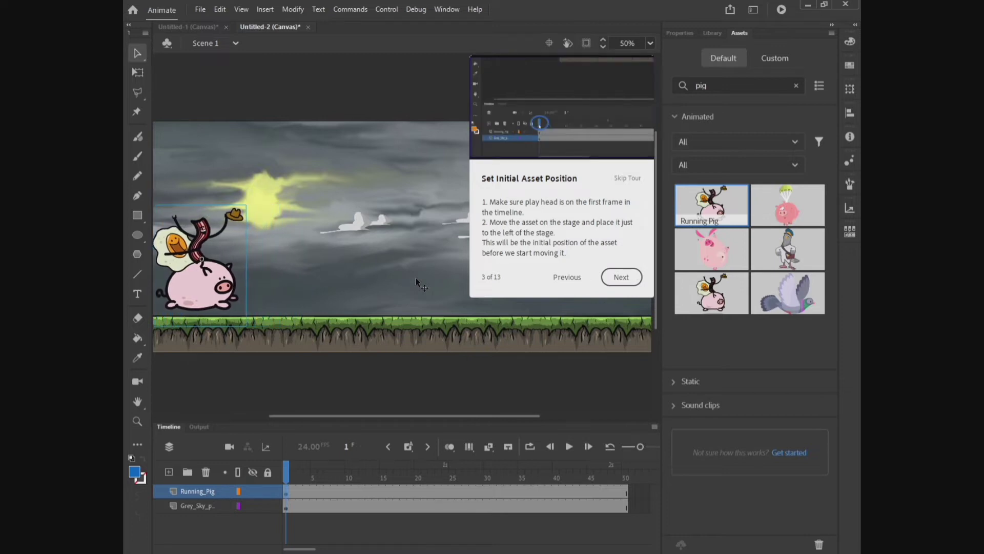
key(shift+Left)
key(shift+Left)
key(shift+Left)
key(shift+Left)
key(shift+Left)
key(shift+Left)
key(shift+Left)
key(shift+Left)
key(shift+Left)
key(shift+Left)
key(shift+Left)
key(shift+Left)
key(shift+Left)
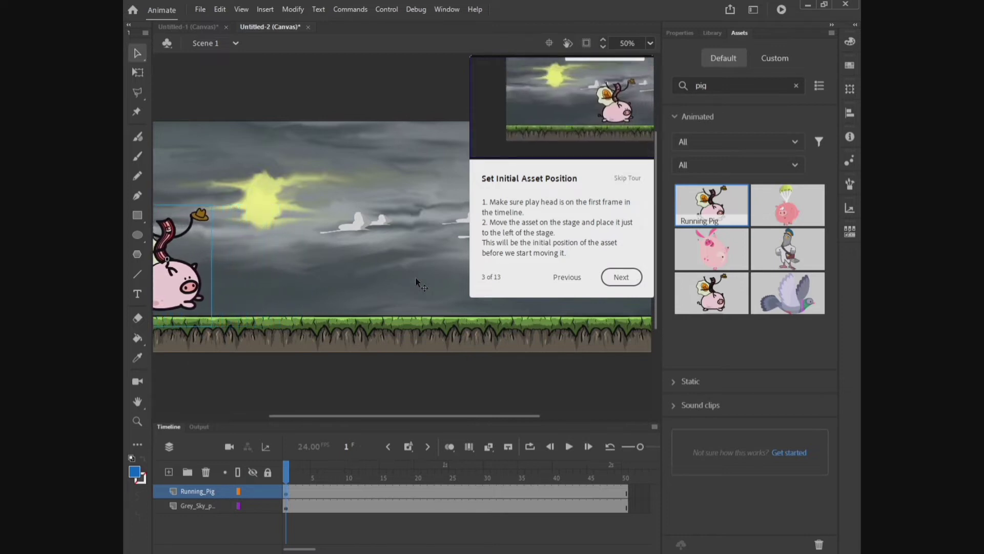
key(shift+Left)
key(shift+Left)
key(shift+Left)
key(shift+Left)
key(shift+Left)
key(shift+Left)
key(shift+Left)
key(shift+Left)
key(shift+Left)
key(shift+Left)
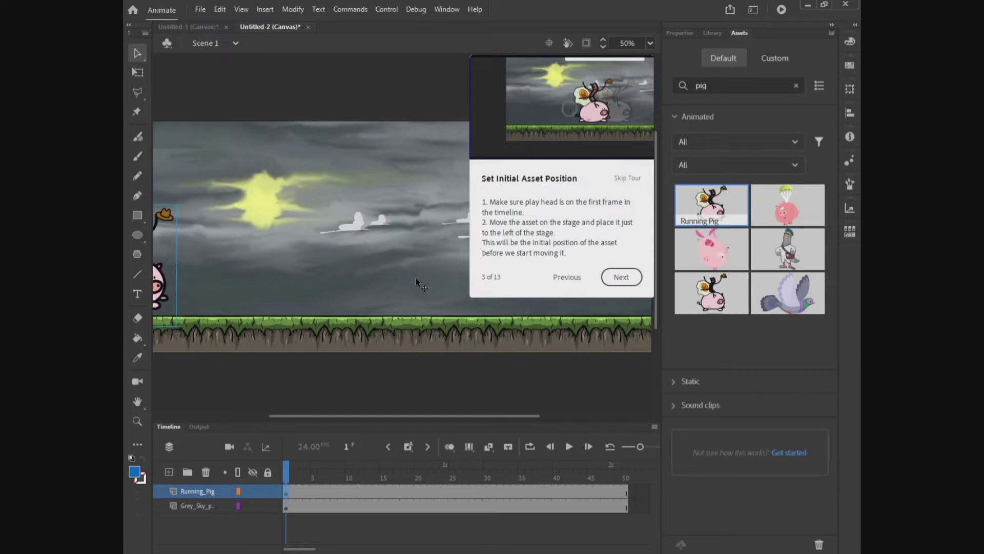
key(shift+Left)
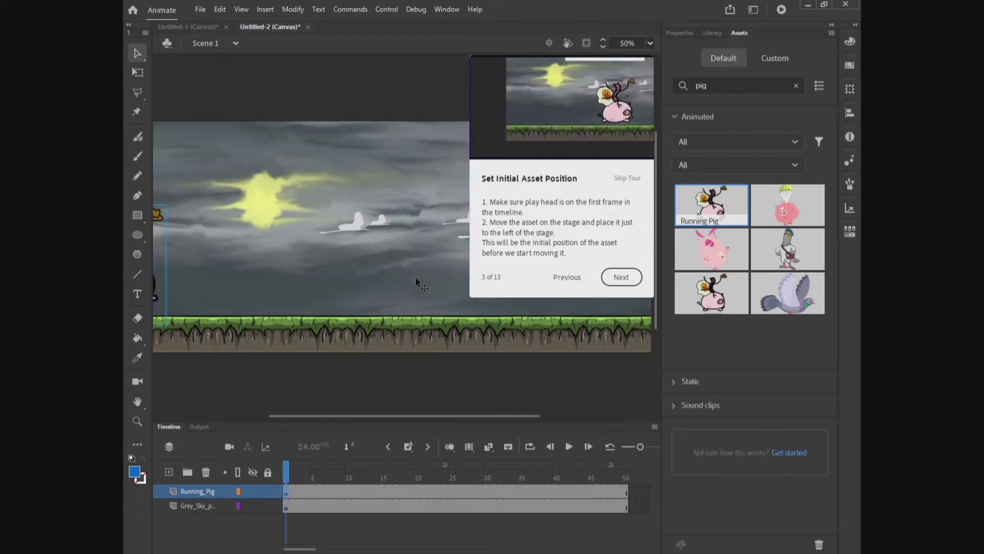
click(620, 276)
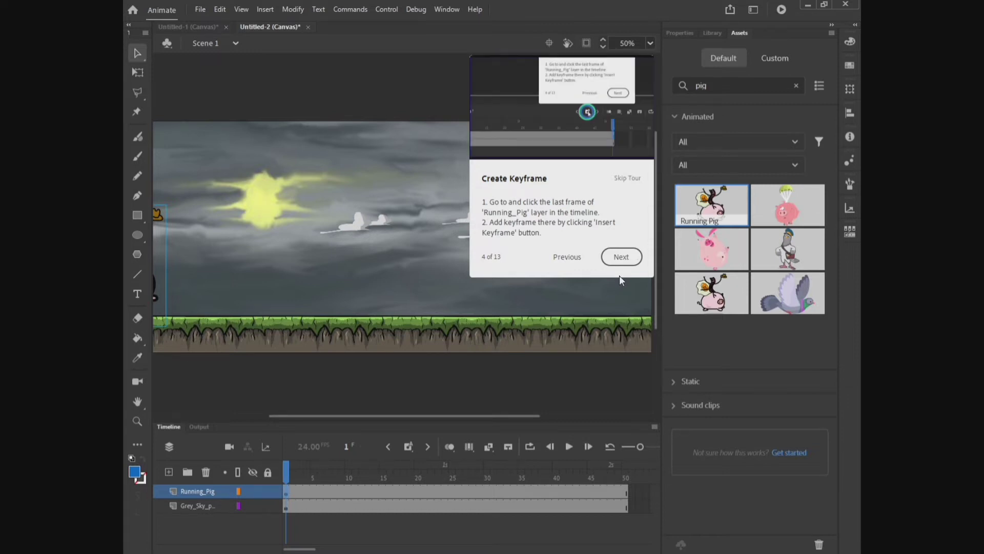
Step: Insert a keyframe at frame 50, the last frame of the Running_Pig layer, and advance the tutorial
click(626, 495)
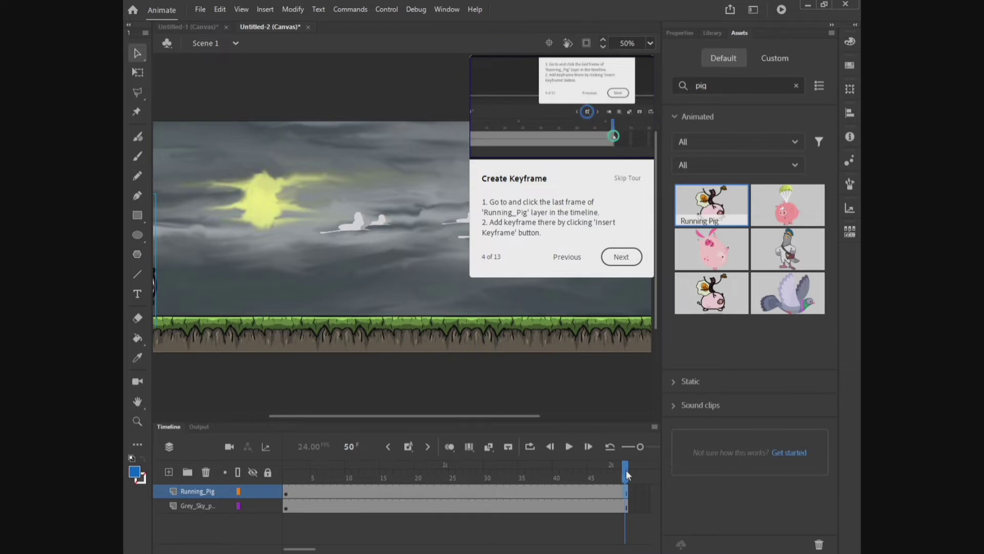
click(408, 446)
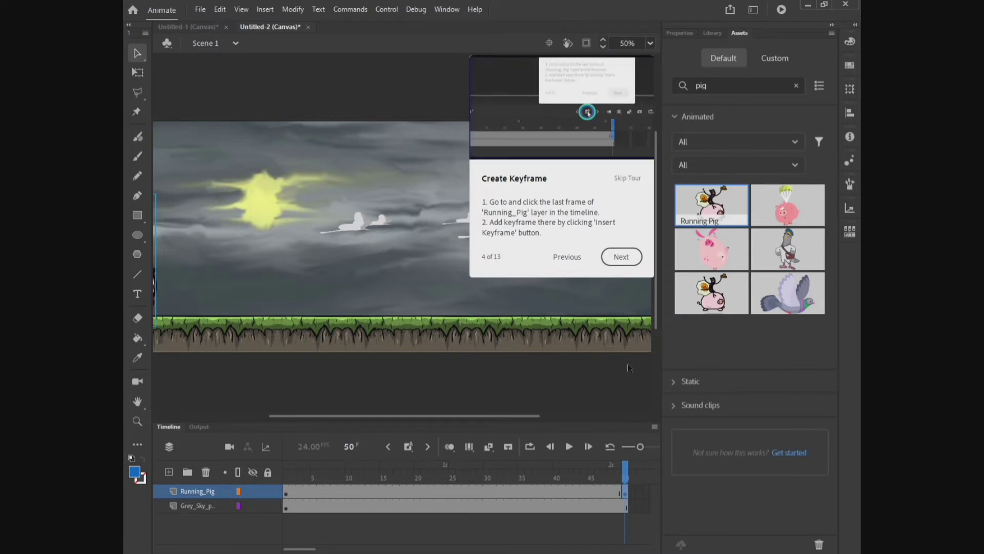
click(619, 256)
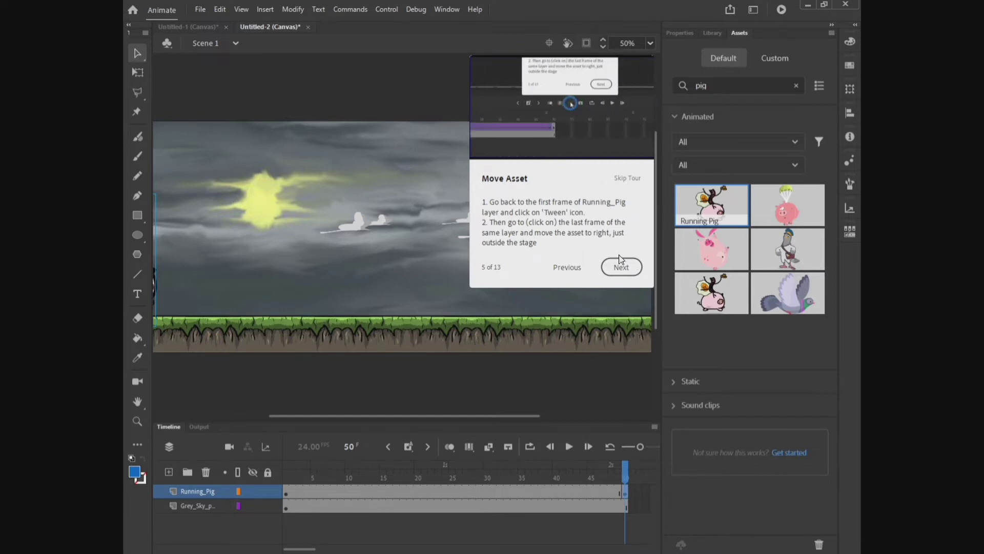
Step: Create a tween from frame 1 of the Running_Pig layer, move the pig at frame 50 to the stage's right edge and advance the tutorial
click(286, 493)
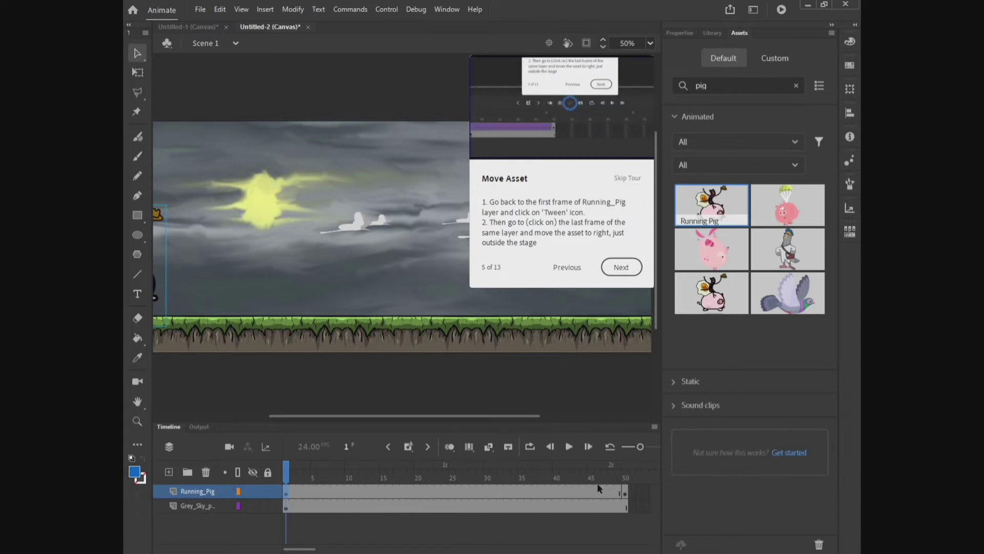
click(490, 446)
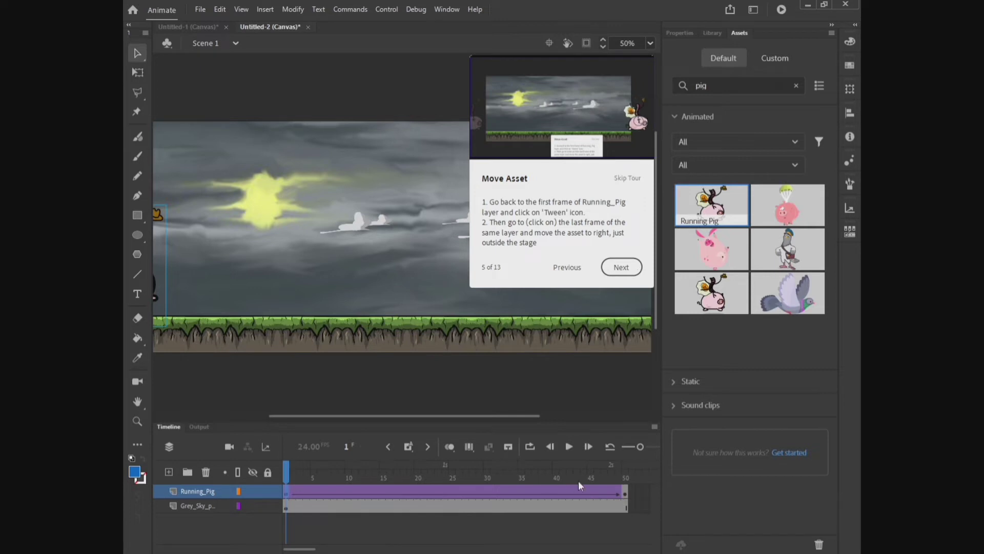
click(625, 490)
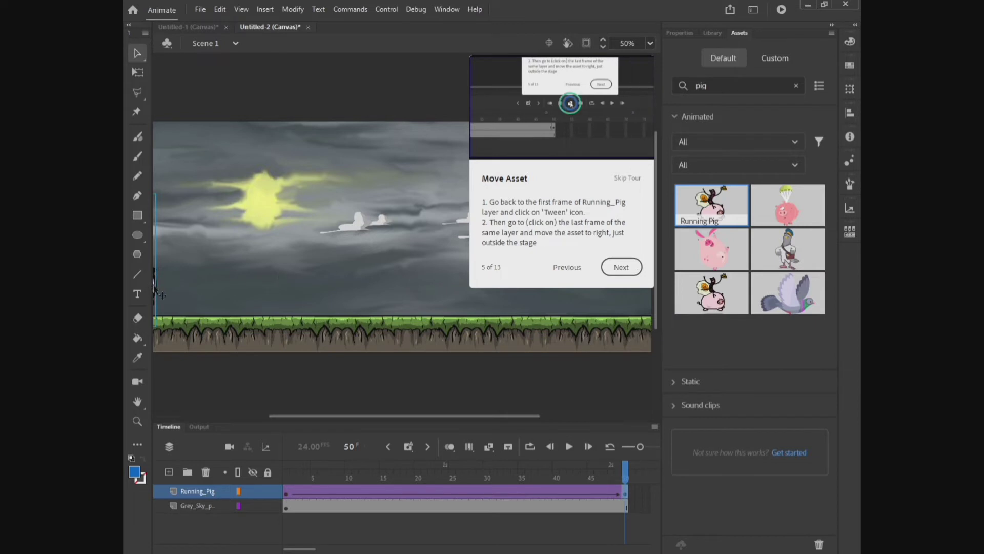
drag(151, 284, 723, 293)
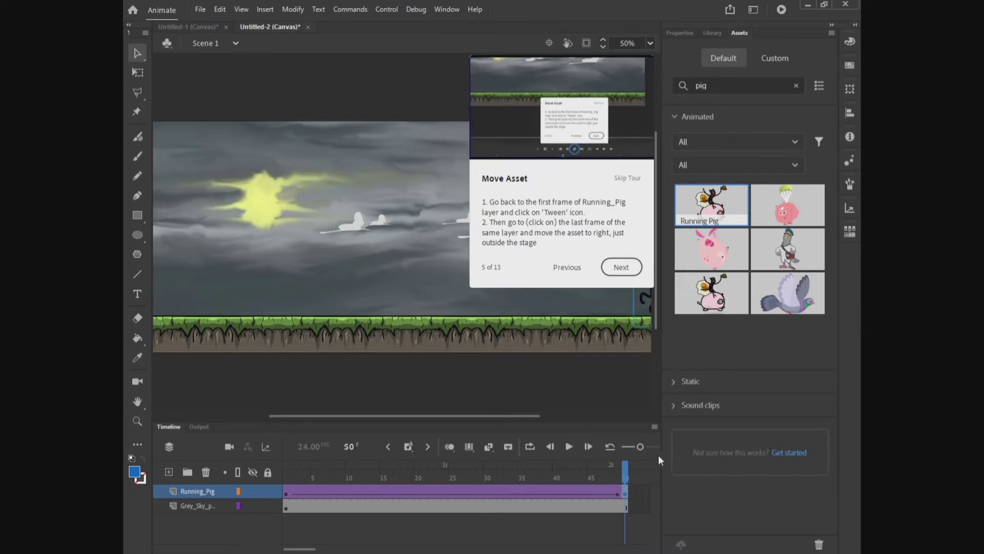
click(620, 271)
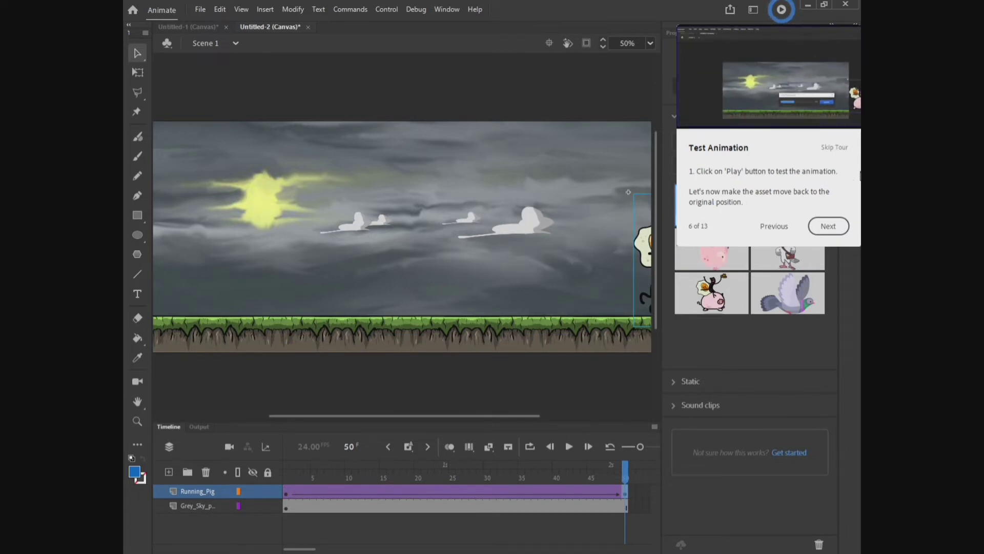
Step: Preview the pig's run across the stage in the browser with Test Movie, then return to Animate and advance the tutorial
click(782, 10)
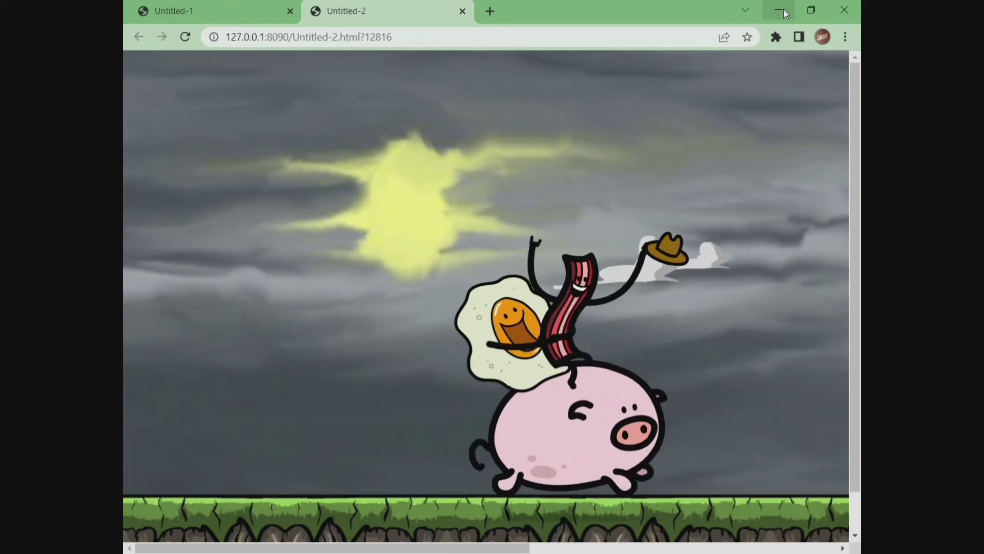
click(784, 12)
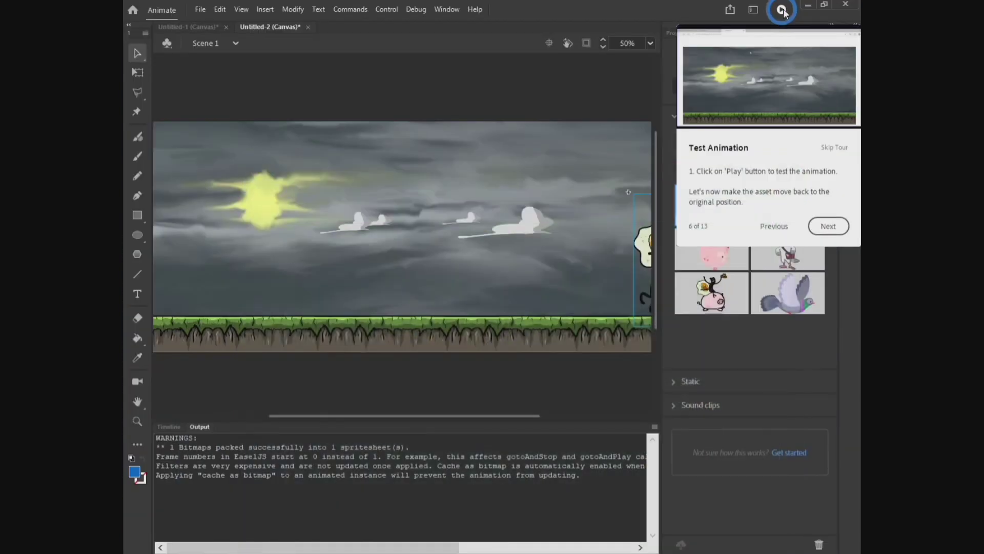
click(833, 225)
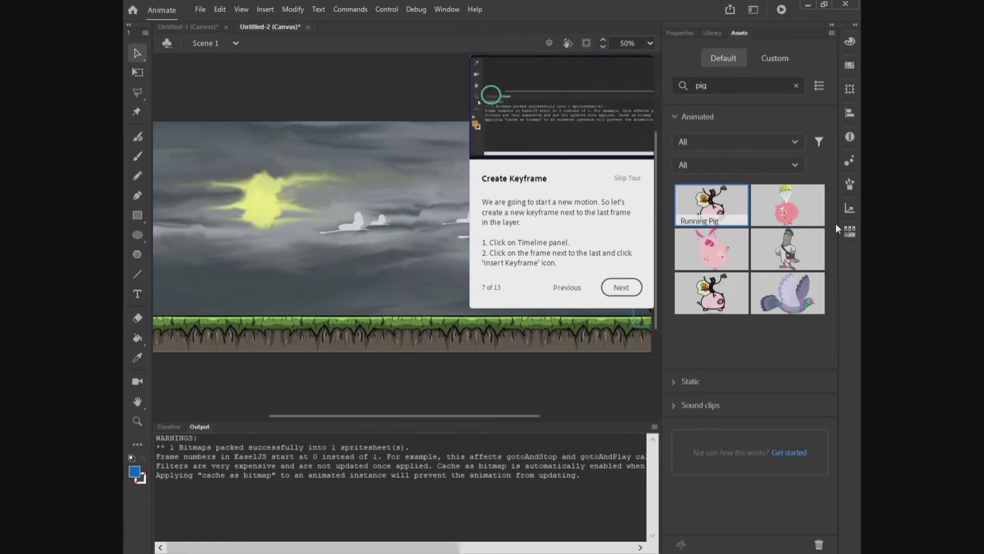
Step: Insert a keyframe at frame 51 of the Running_Pig layer, right after its last frame, and advance the tutorial
click(169, 427)
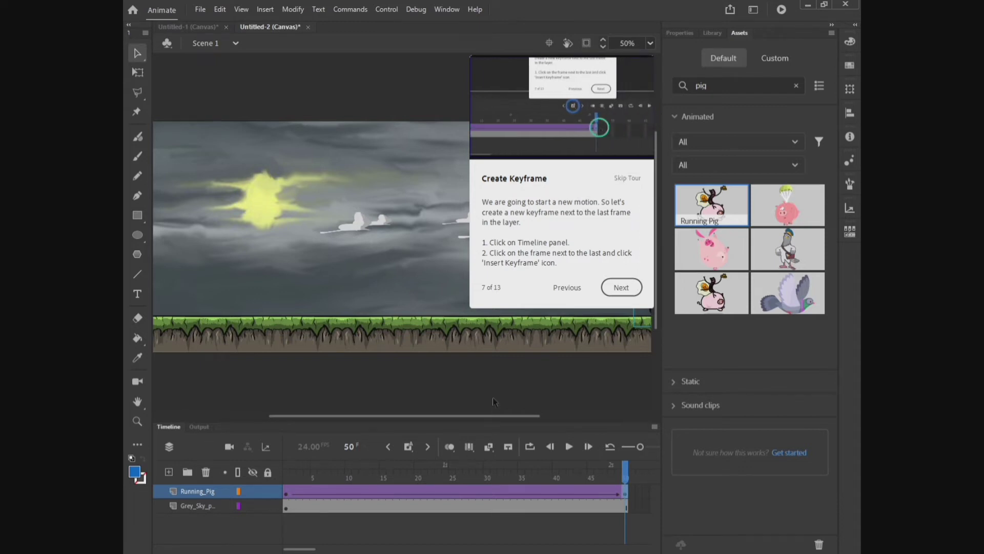
click(631, 492)
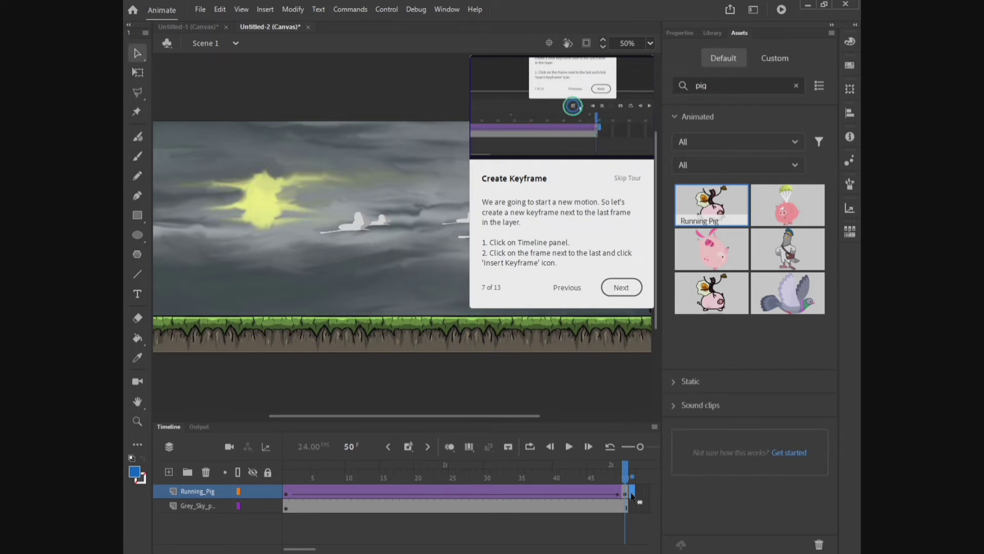
click(408, 446)
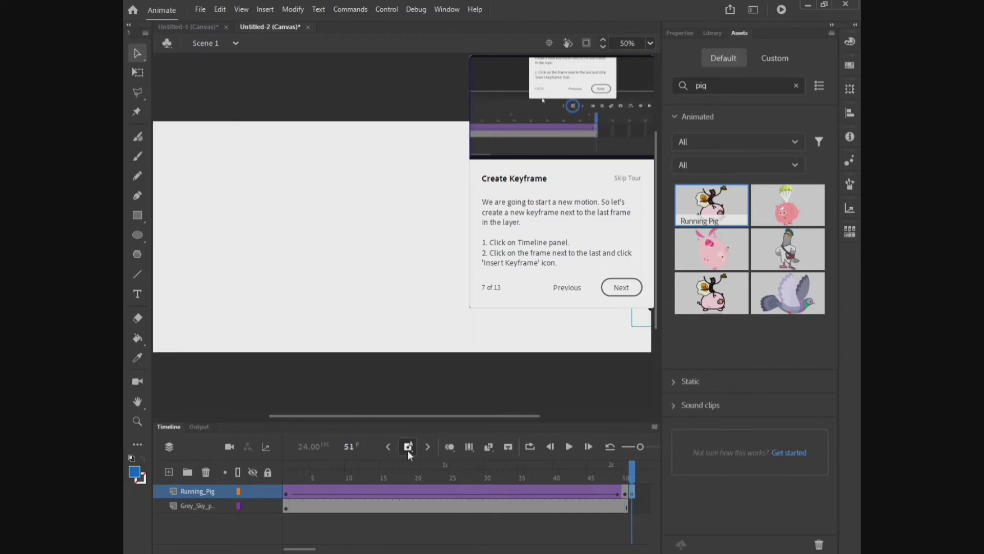
click(615, 291)
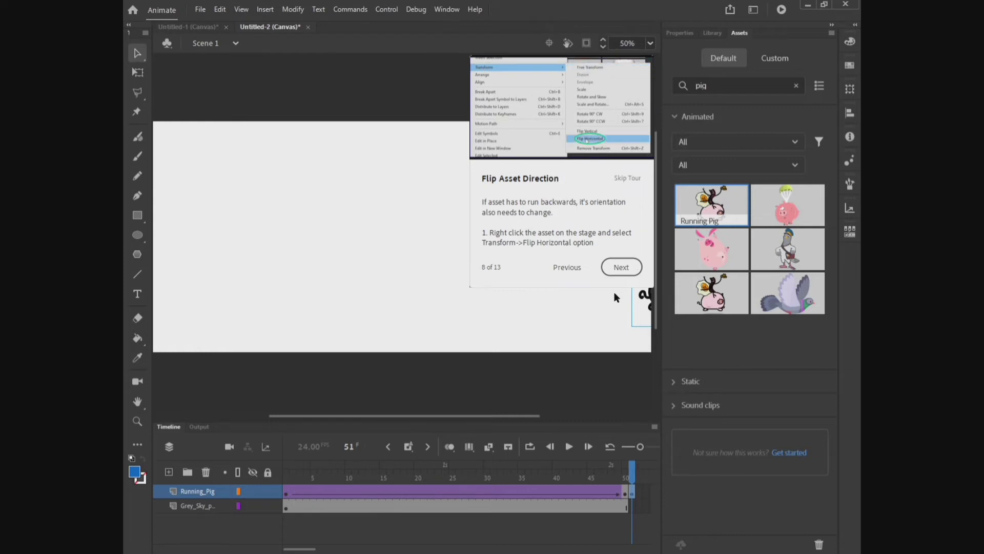
Step: Flip the pig horizontally at frame 51 so it faces the opposite direction, and advance the tutorial
right_click(649, 305)
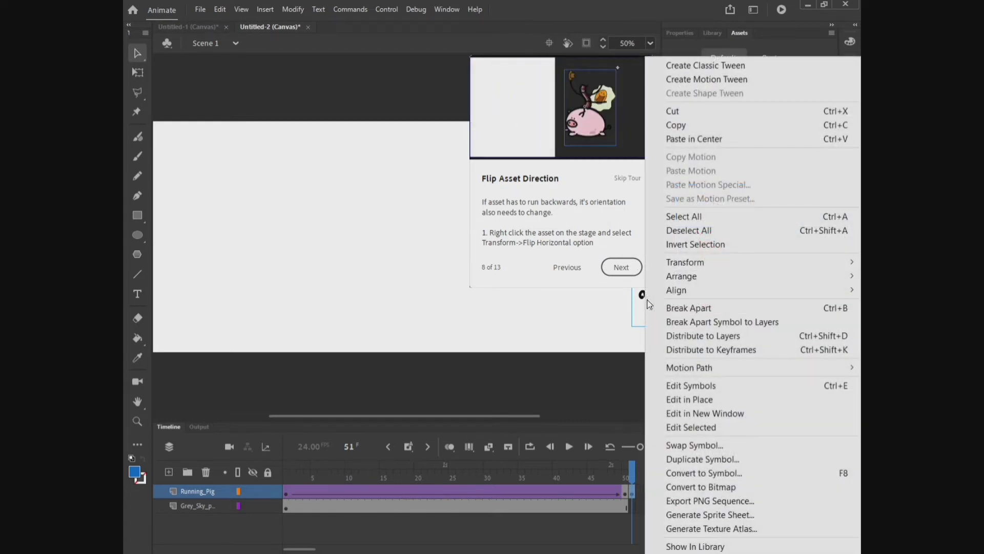
mouse_move(695, 270)
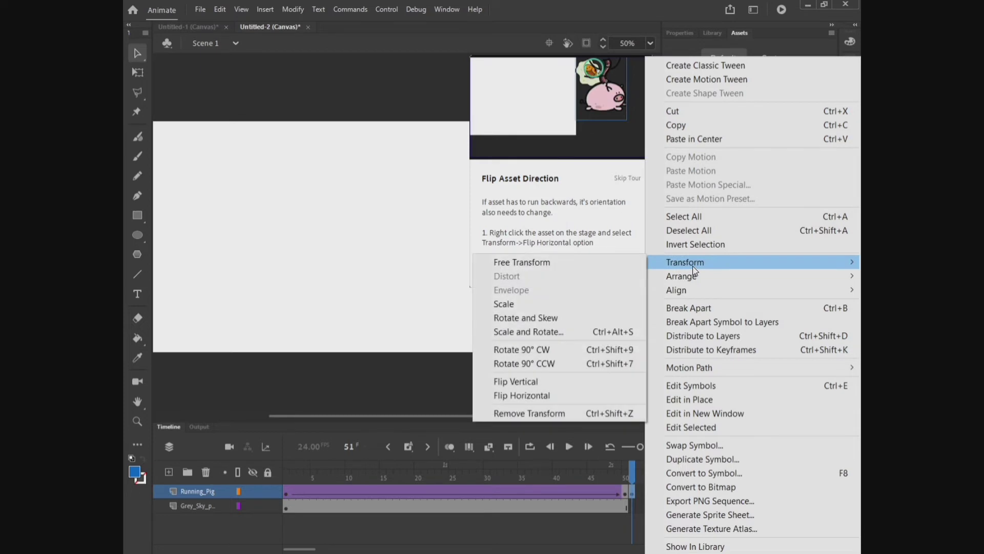
click(573, 399)
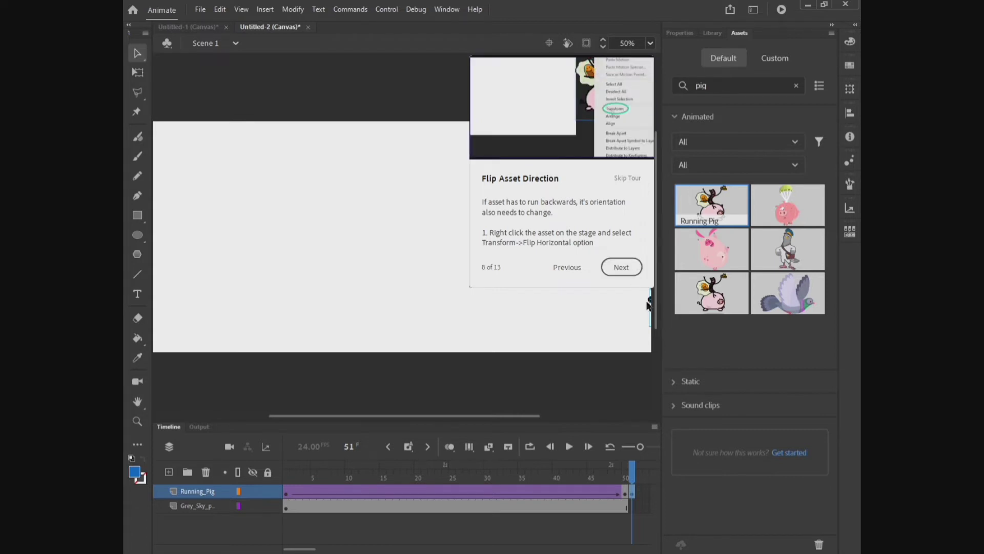
click(628, 272)
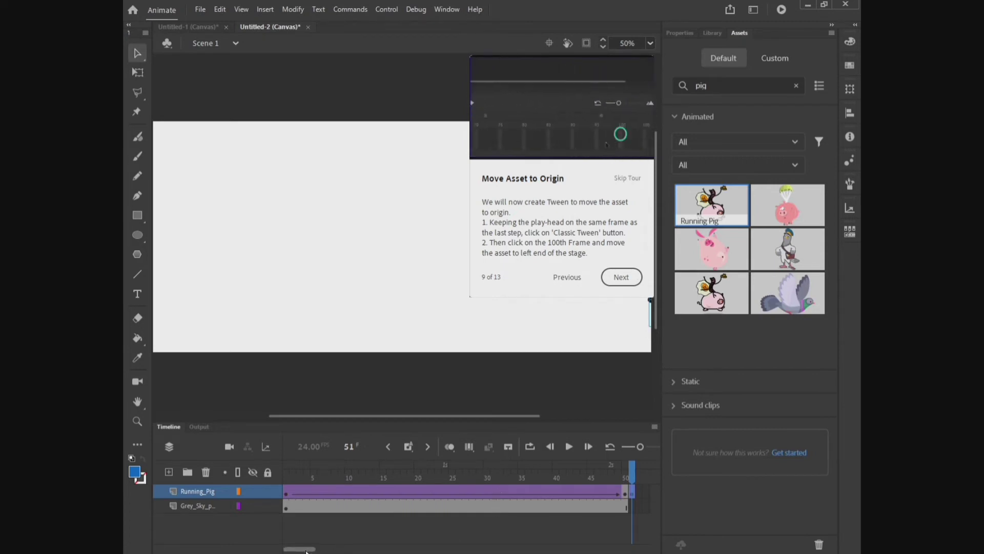
Step: Create a classic tween from frame 51 to frame 100 of Running_Pig, move the pig to the stage's left end and advance the tutorial
drag(306, 550, 336, 550)
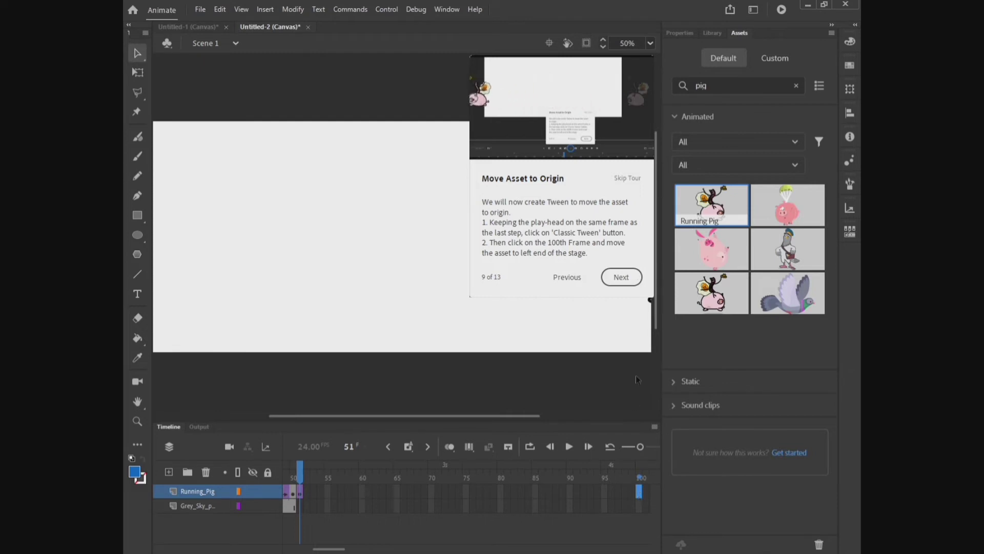
drag(651, 302, 123, 303)
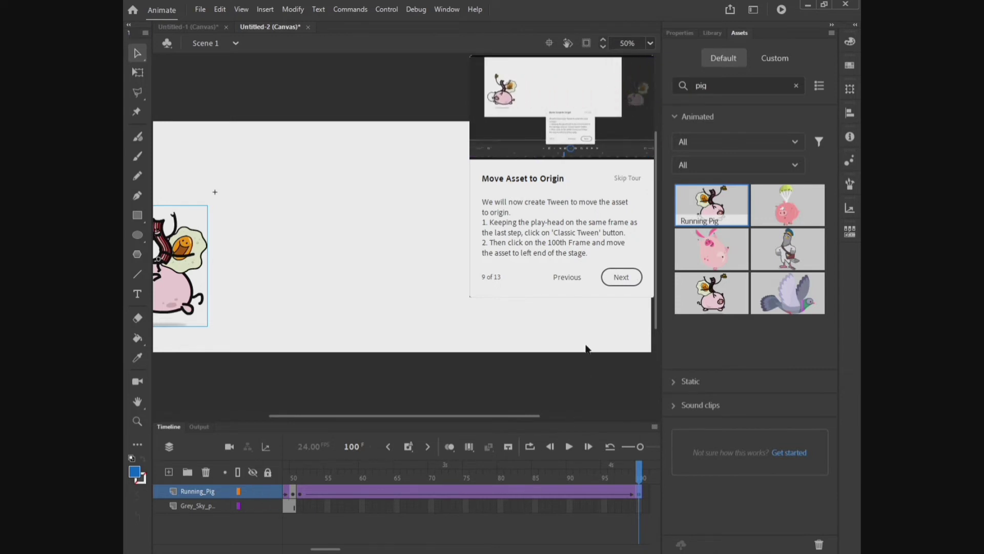
click(616, 284)
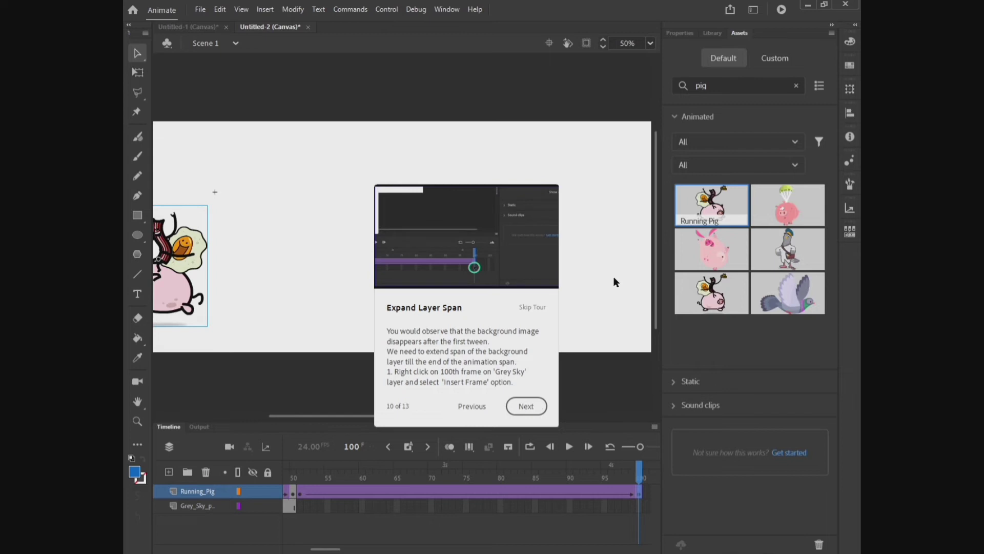
Step: Extend the grey sky background layer to frame 100 with Insert Frame and advance the tutorial
click(639, 509)
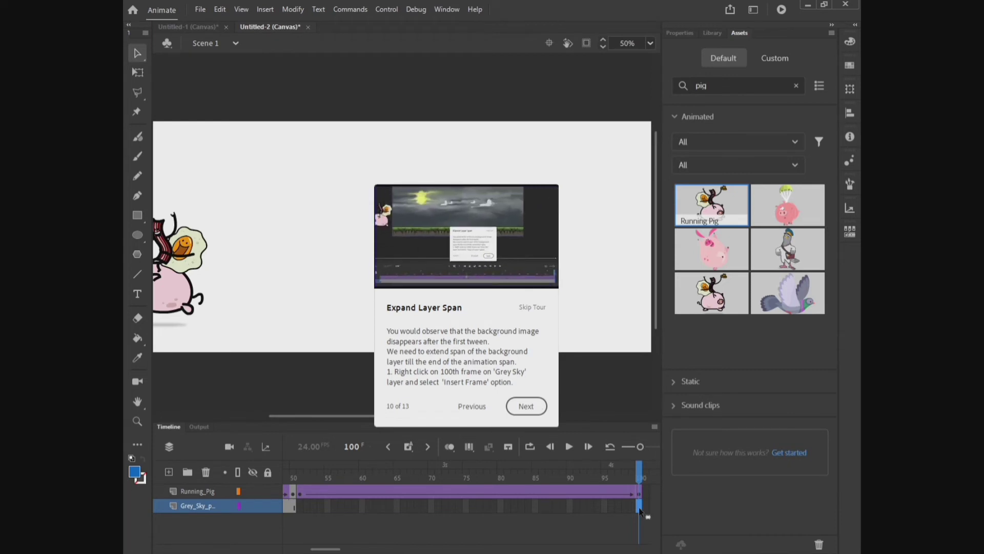
right_click(640, 508)
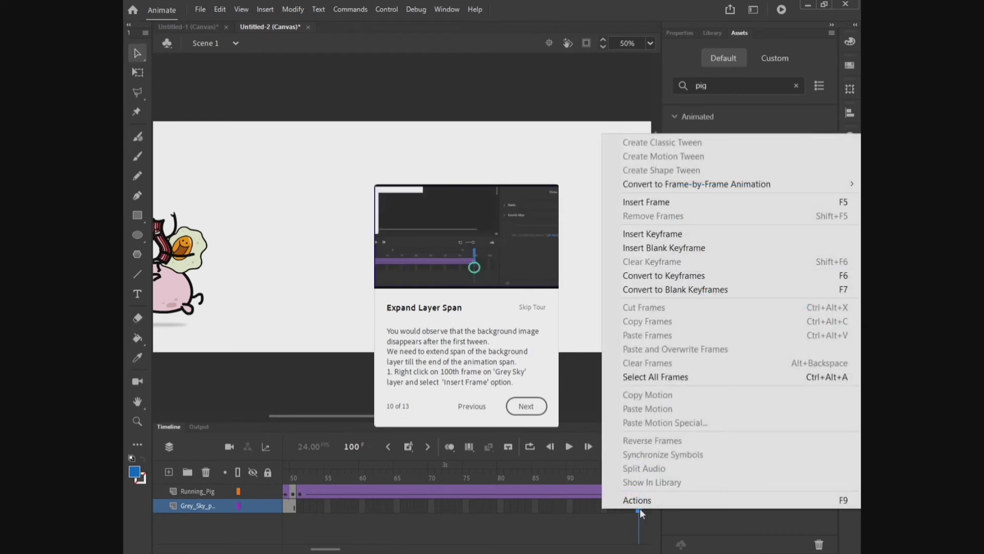
click(682, 205)
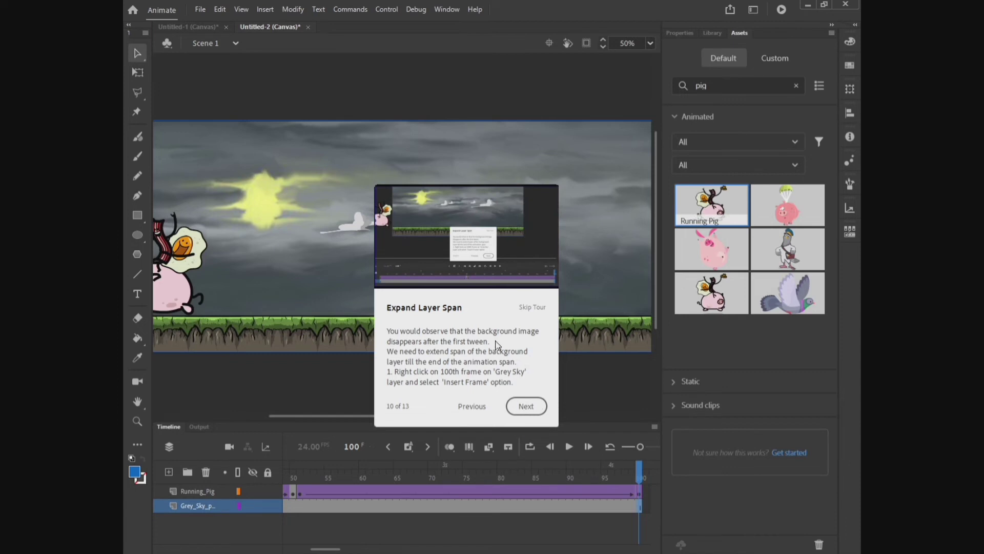
click(540, 414)
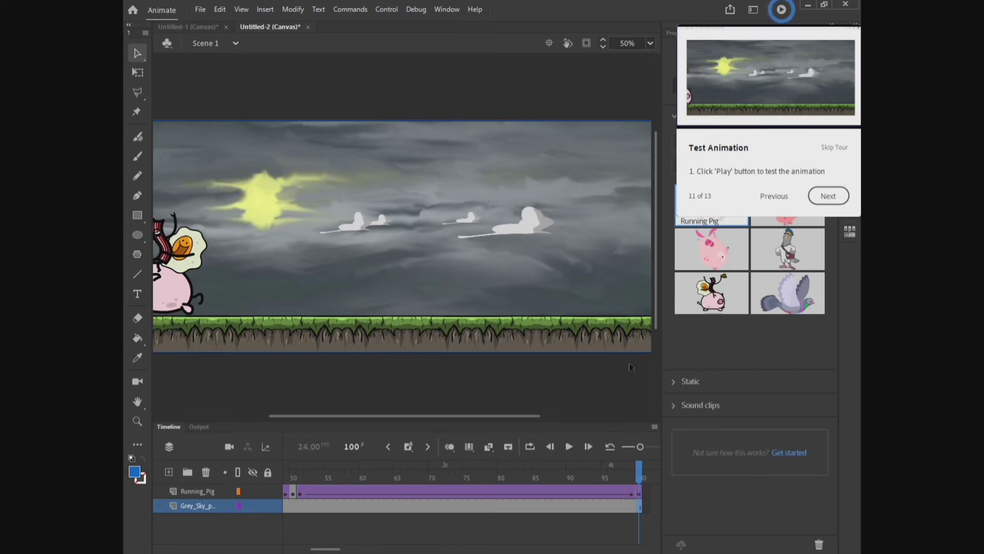
Step: Test the full back-and-forth pig animation in the browser, then return to Animate and advance the tutorial
click(782, 10)
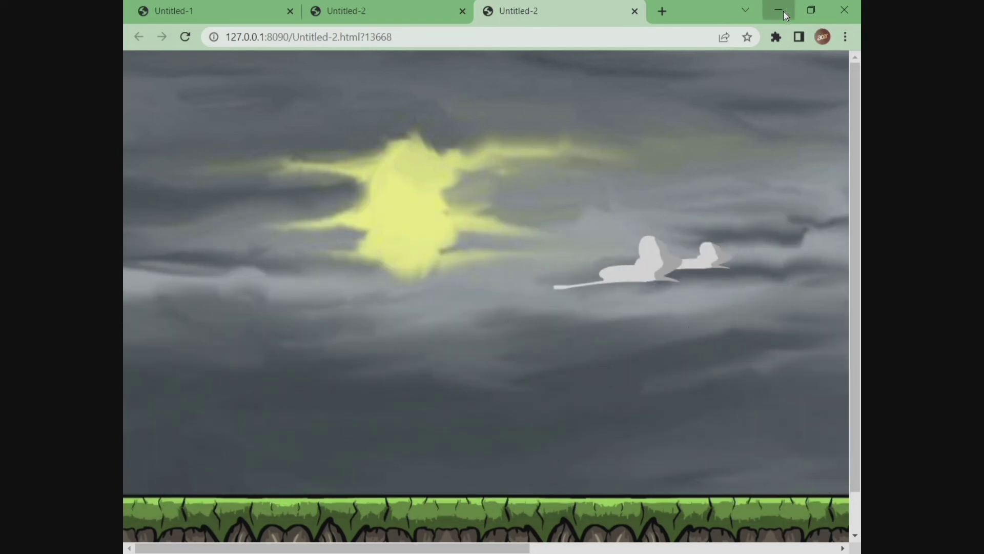
click(783, 11)
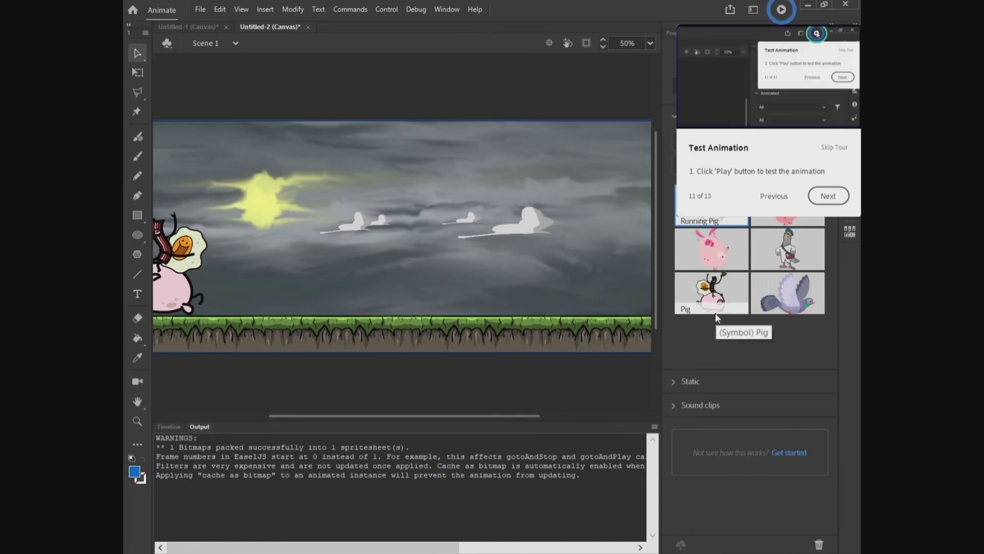
click(831, 203)
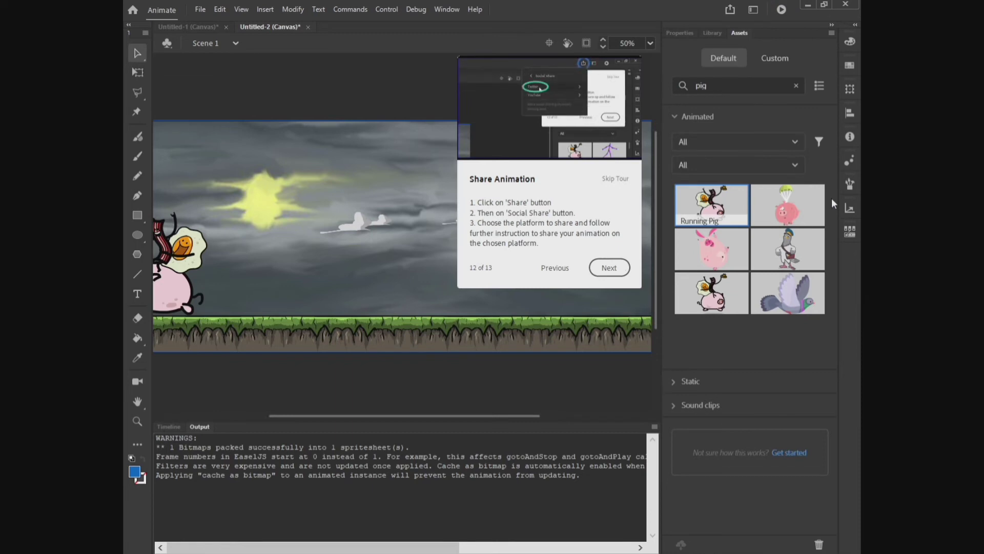
Step: Share the animation to YouTube through Social share, with the title Untitled-2 and the description #MadeWithAnimate #AdobeAnimate
click(731, 10)
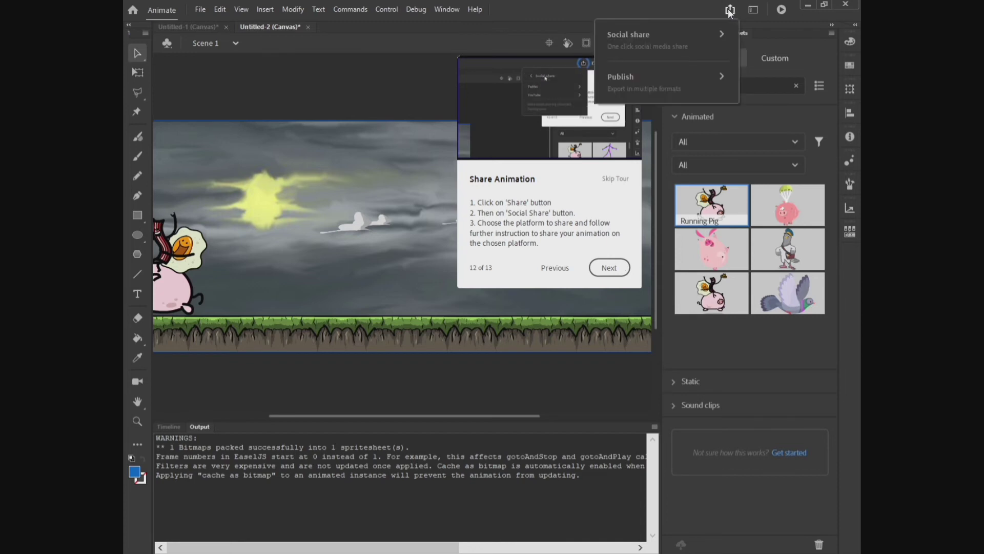
click(662, 47)
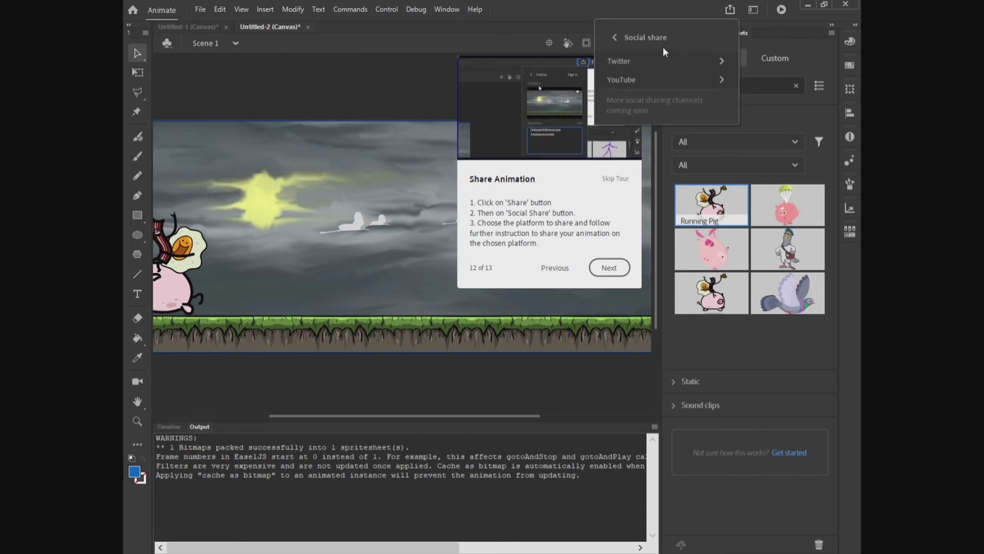
click(721, 80)
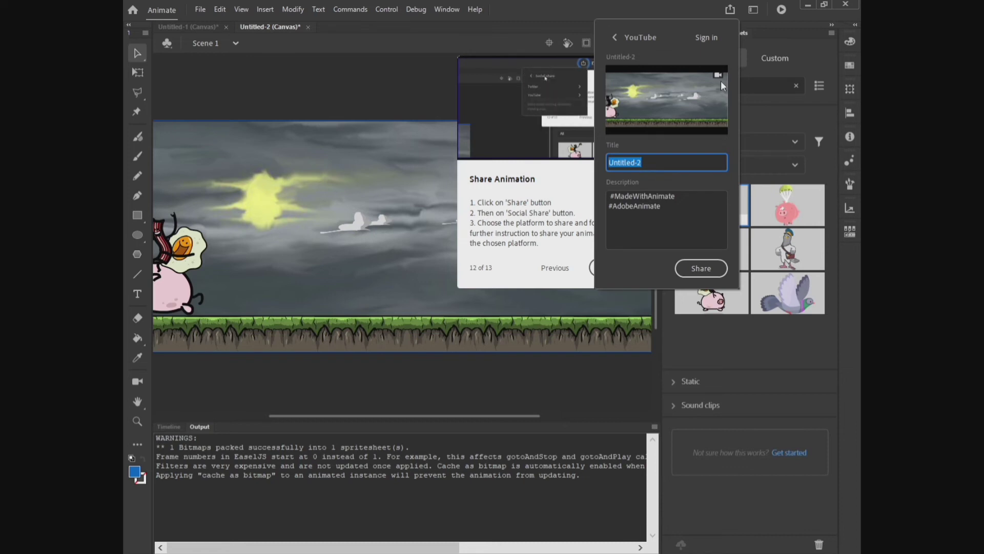
click(693, 273)
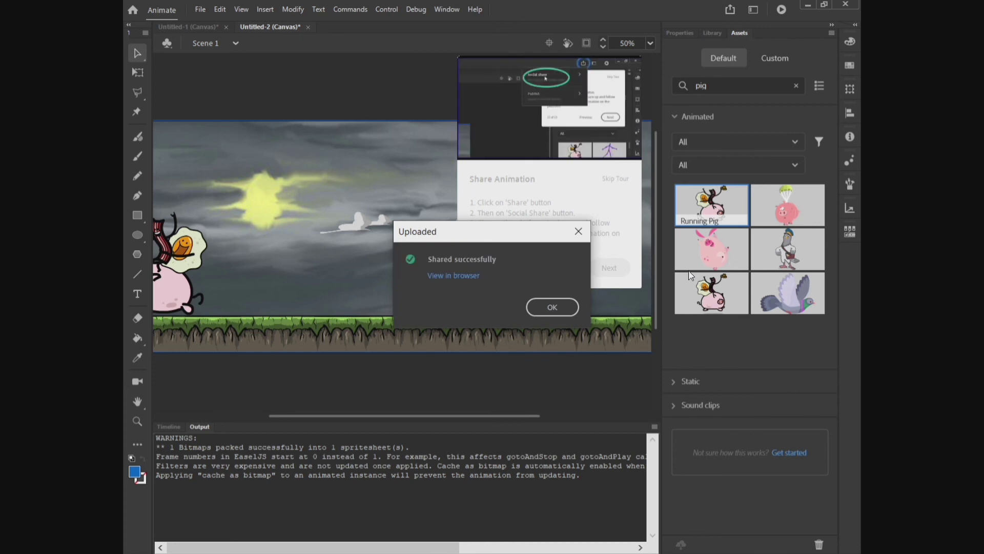
Step: View the uploaded YouTube video in the browser, then return to Animate and dismiss the upload confirmation
click(464, 277)
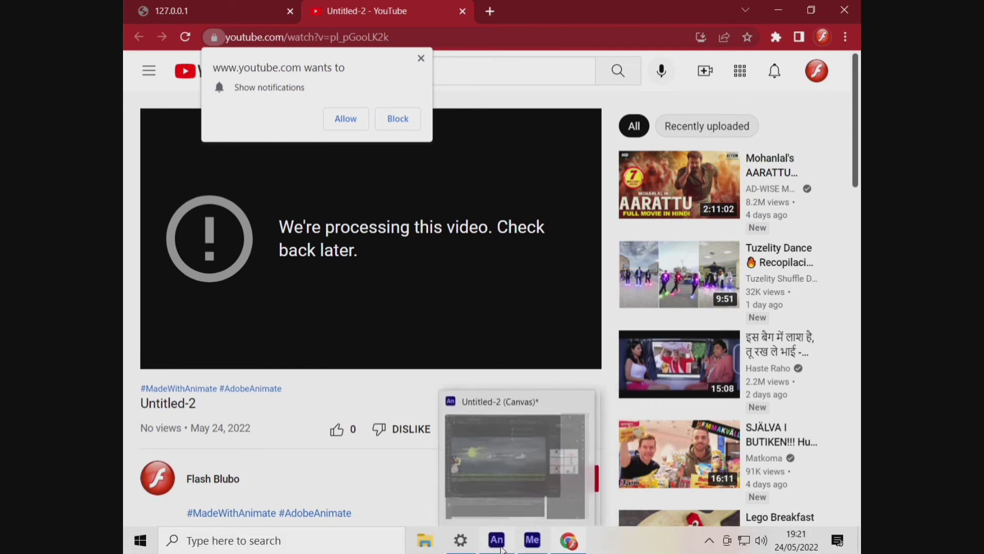
click(501, 548)
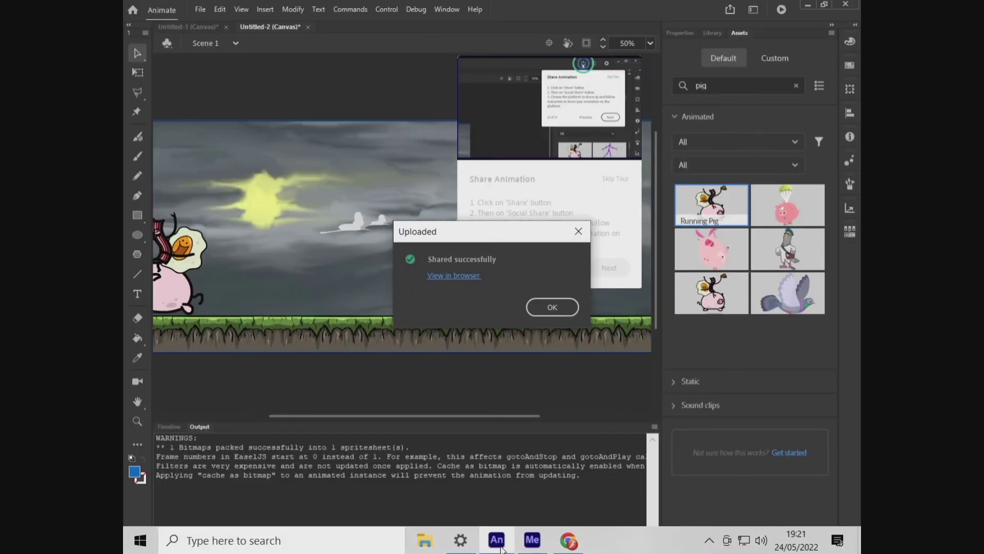
mouse_move(529, 548)
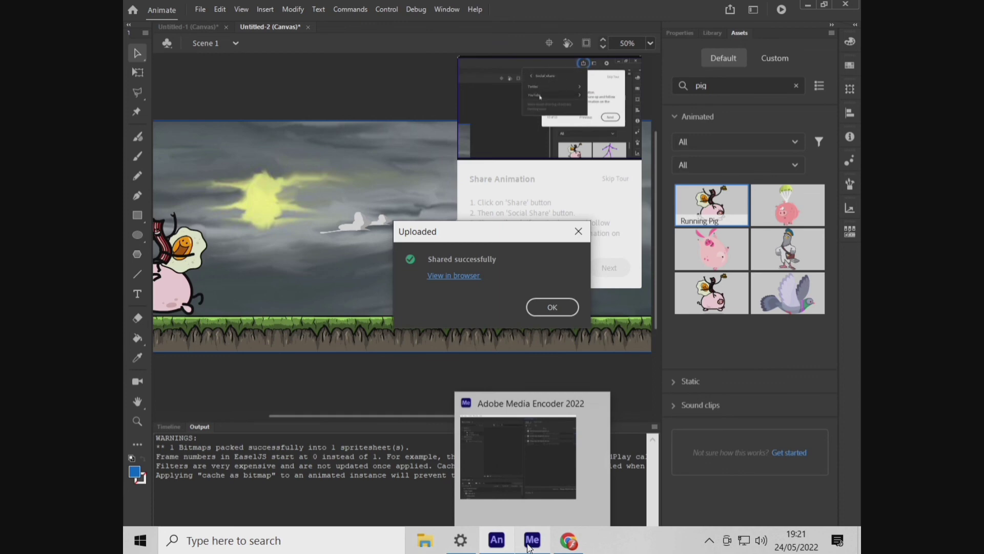
click(552, 307)
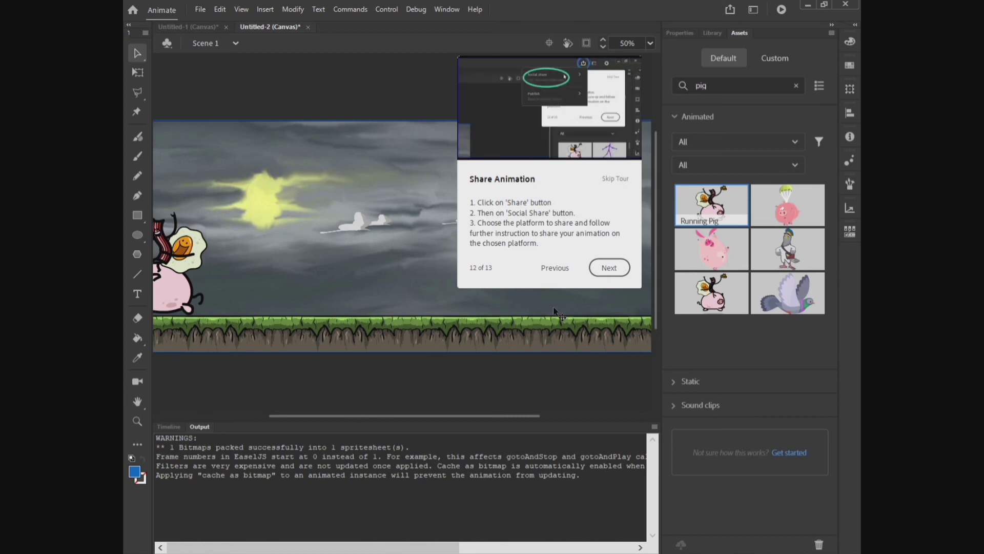
Step: Advance past the Share Animation page, end the tutorial and keep the current workspace
click(605, 271)
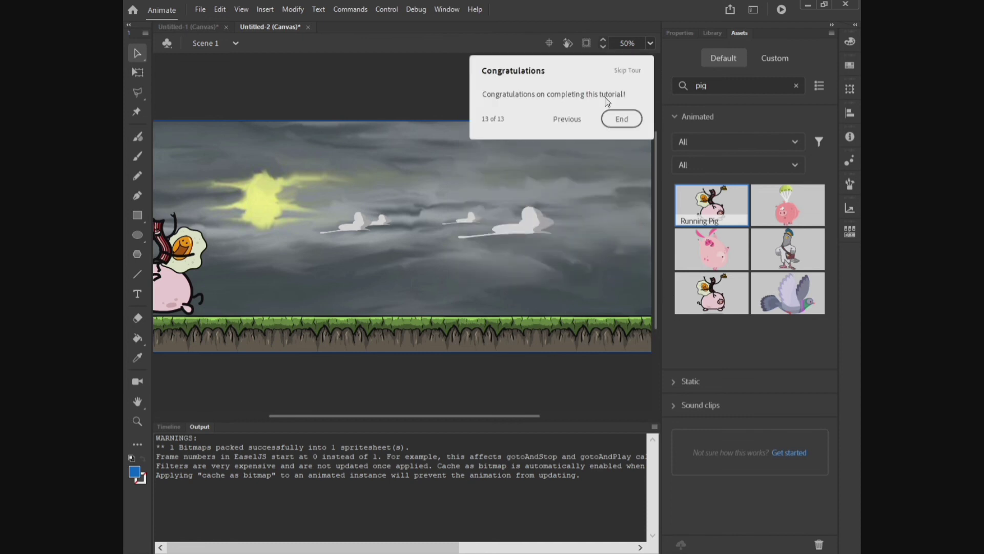
click(621, 119)
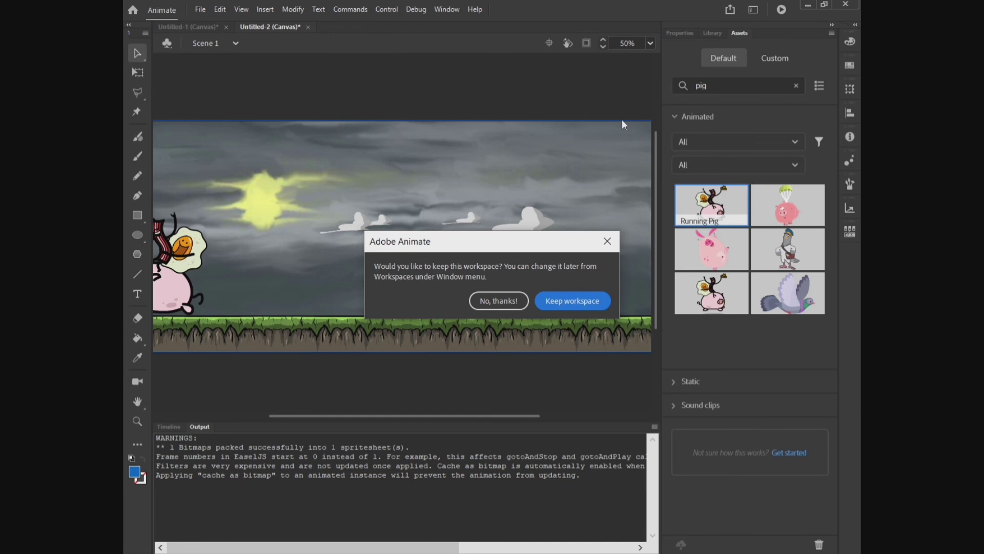
click(444, 15)
click(572, 301)
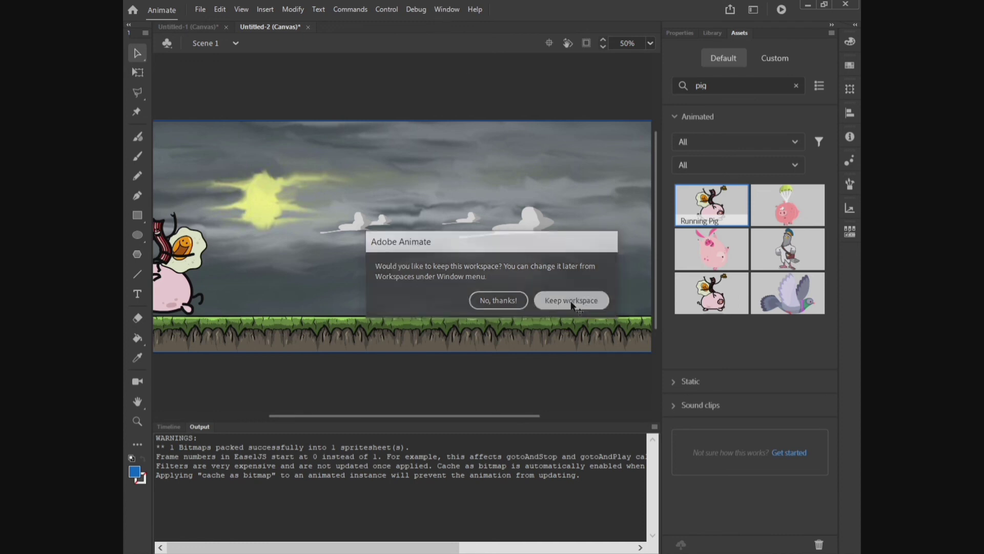